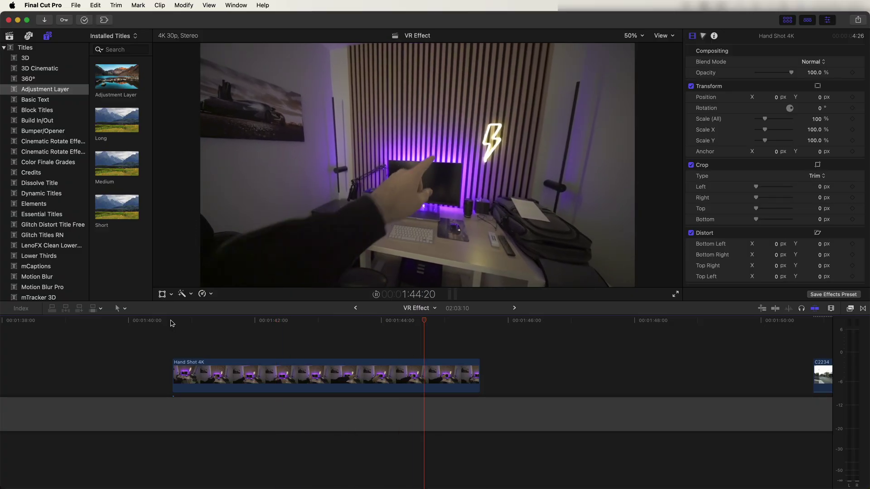
Step: Add a marker on the Hand Shot 4K clip at the hand's first gesture
click(196, 320)
drag(213, 322, 195, 330)
click(196, 374)
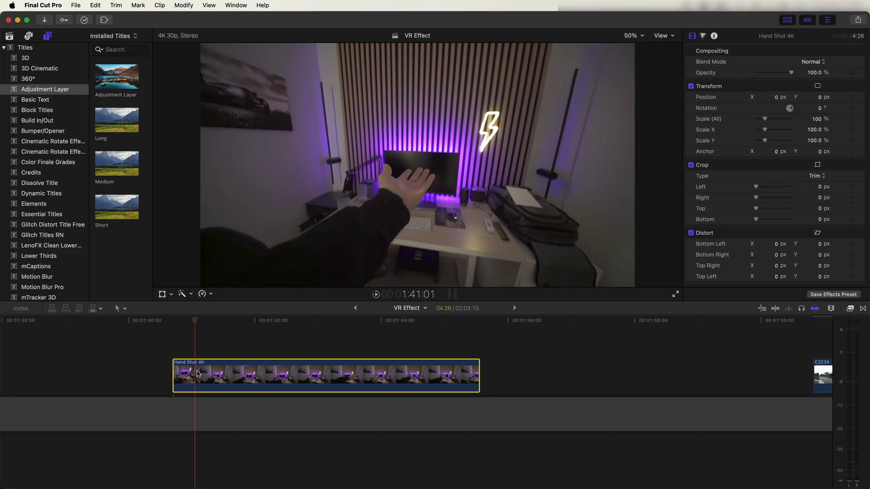
key(m)
Step: Add markers at the next hand gestures, at 1:42:00 and 1:43:06
drag(198, 319, 208, 320)
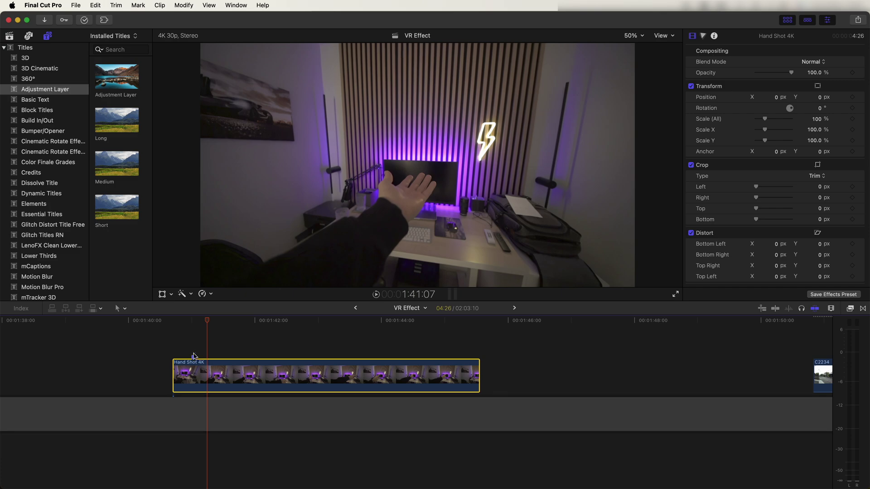
click(239, 321)
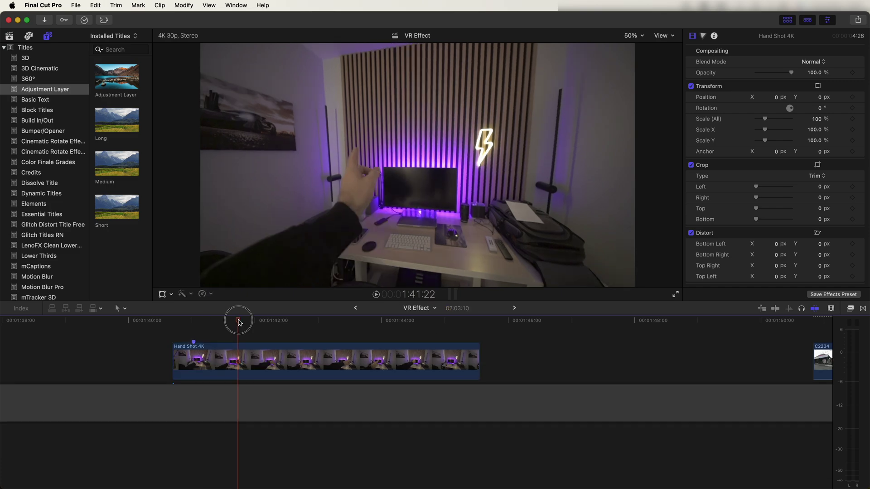
drag(240, 322, 256, 323)
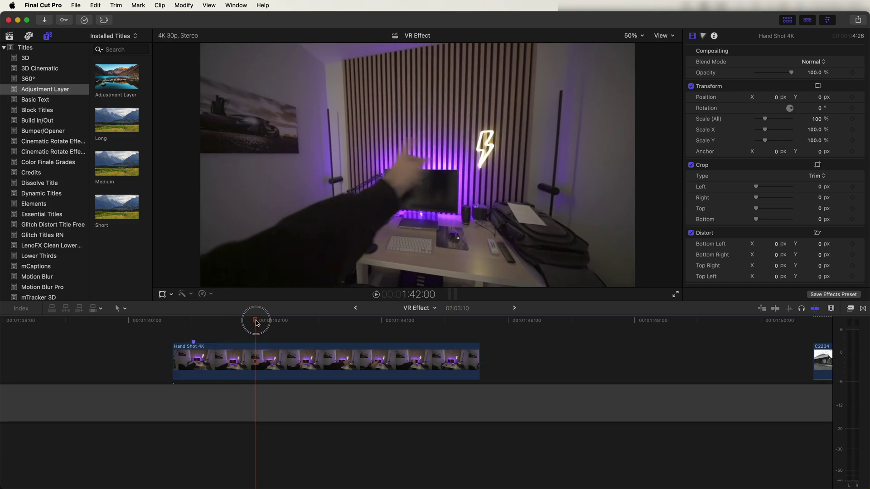
click(256, 353)
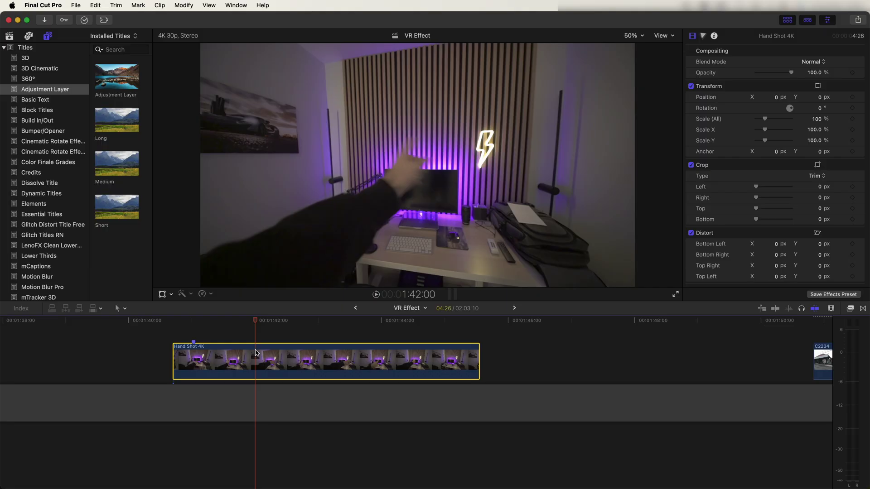
key(m)
mouse_move(337, 322)
mouse_down()
mouse_move(323, 324)
mouse_move(415, 324)
mouse_move(228, 324)
mouse_up()
key(m)
key(m)
Step: Play back and scrub the marked hand shot to review the markers
scroll(402, 332, up, 1)
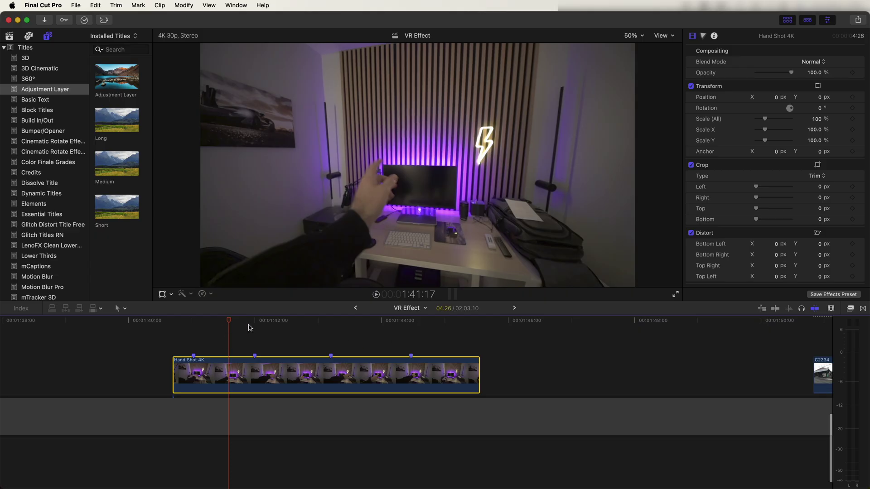
key(space)
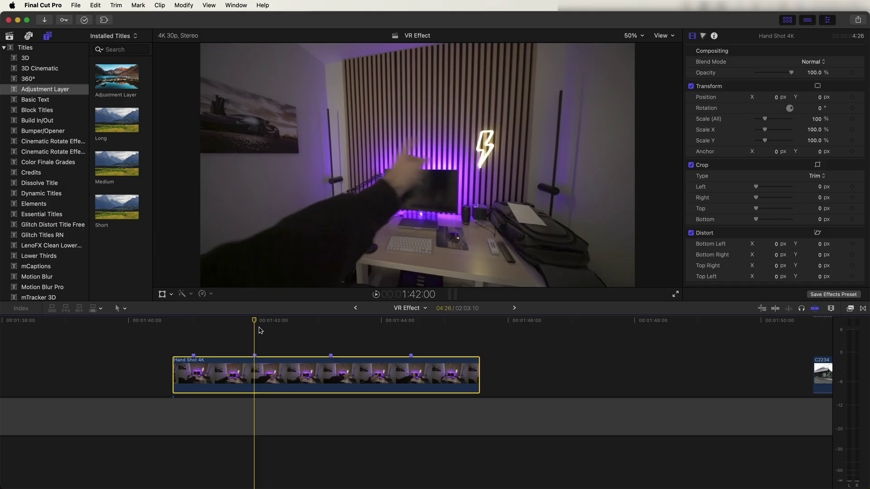
drag(261, 320, 294, 320)
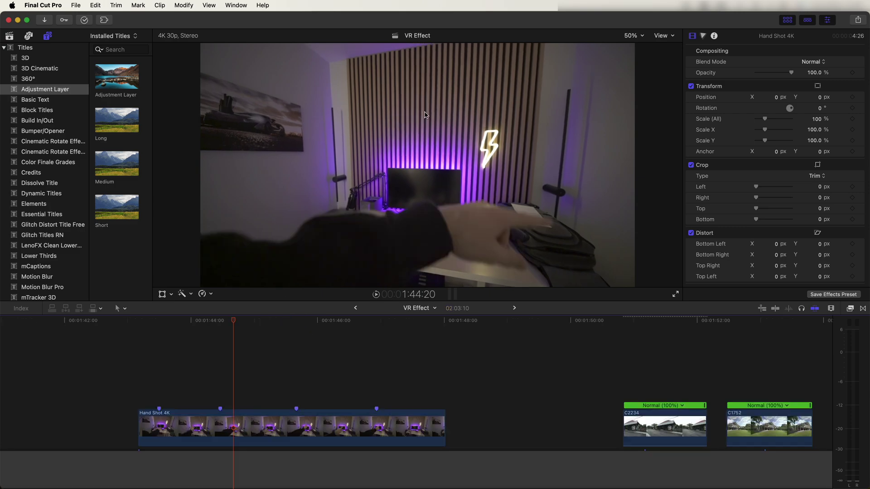
Step: Connect street clip C2234 above the start of Hand Shot 4K and preview it over the hand
scroll(713, 399, right, 5)
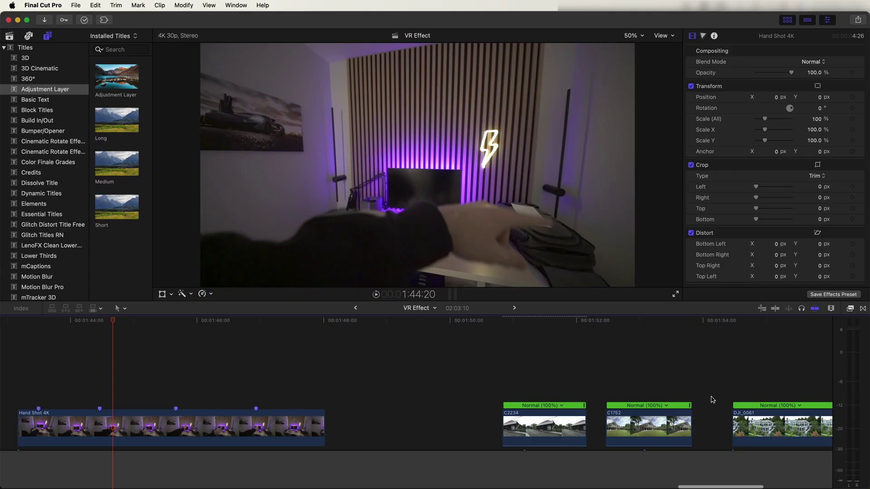
drag(551, 321, 657, 347)
scroll(613, 355, left, 5)
drag(641, 422, 157, 364)
scroll(272, 389, left, 5)
drag(261, 321, 242, 321)
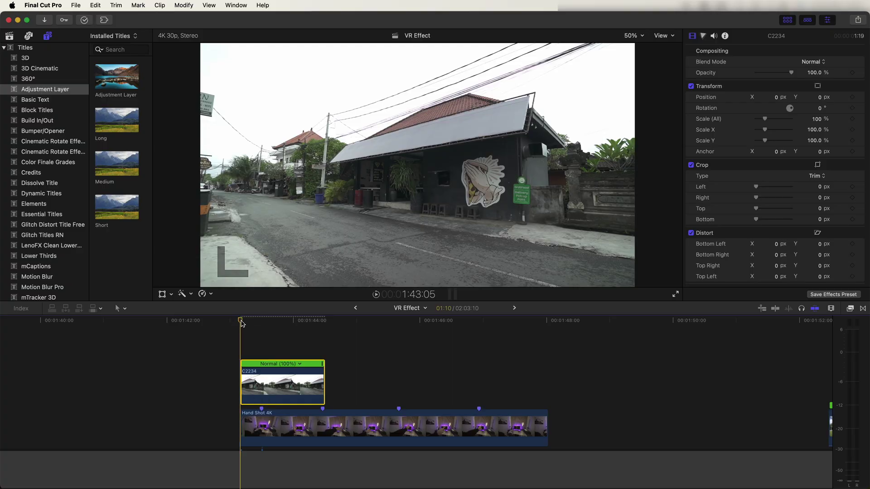
Step: Hold C2234 on a frozen frame, align it with Hand Shot 4K's start and trim it
key(shift+h)
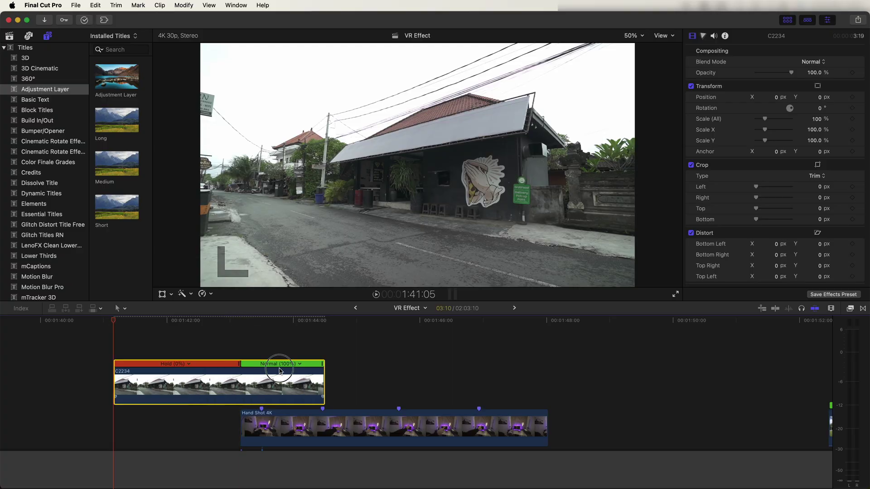
drag(276, 376, 284, 376)
drag(278, 330, 307, 331)
drag(364, 366, 344, 385)
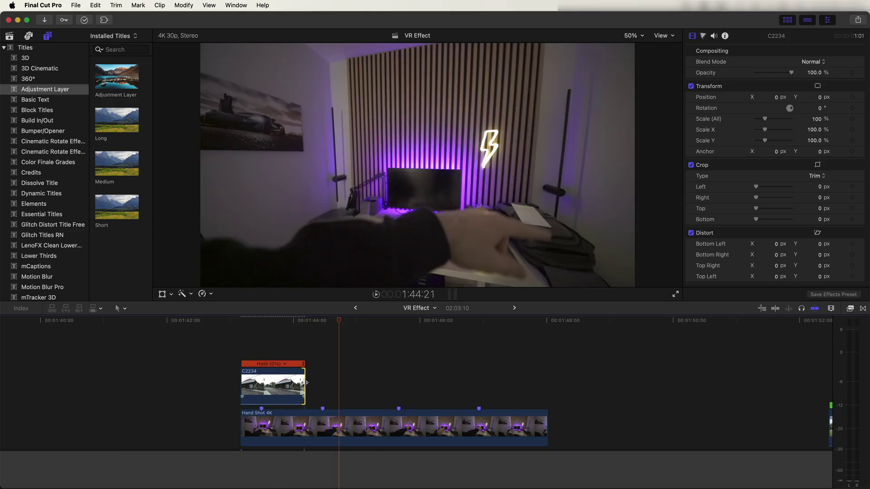
mouse_move(305, 384)
mouse_down()
mouse_move(330, 383)
mouse_move(321, 385)
mouse_up()
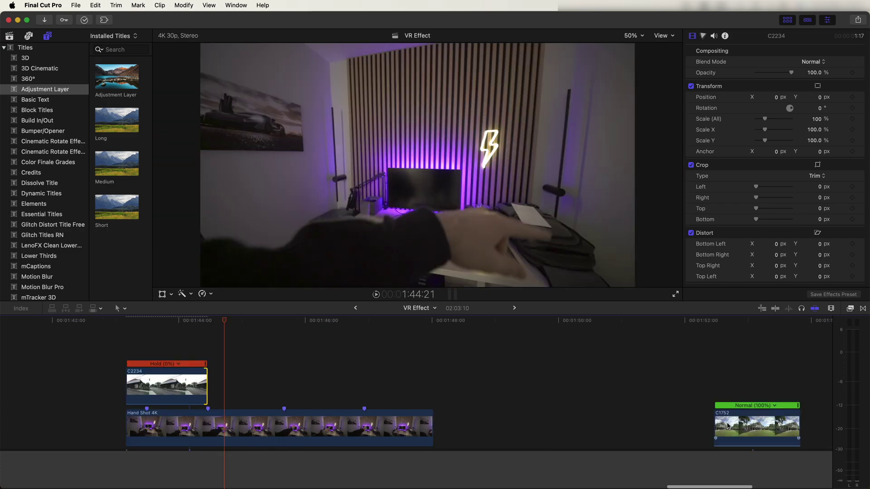
Step: Place C1752 right after C2234 above the hand shot and trim it shorter
drag(728, 426, 330, 385)
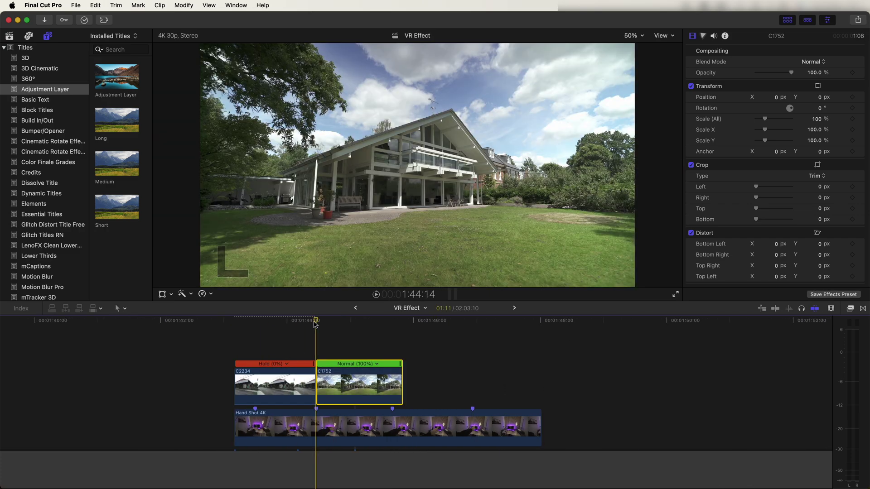
drag(527, 380, 409, 380)
drag(409, 380, 392, 380)
drag(348, 346, 389, 381)
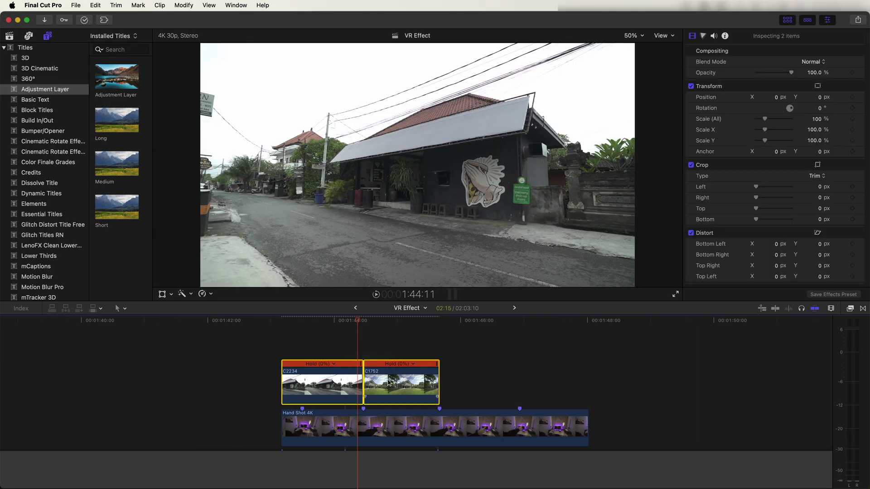
mouse_move(358, 321)
mouse_down()
mouse_move(370, 329)
mouse_move(350, 329)
mouse_move(384, 332)
mouse_move(366, 332)
mouse_up()
Step: Test C2234's Transform position by sliding it right, then reset it to 0,0
key(v)
click(366, 337)
click(343, 369)
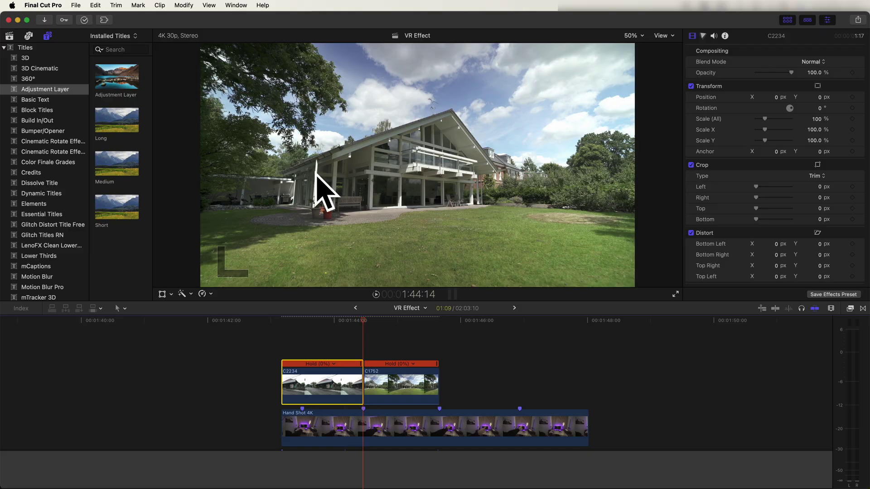
click(347, 364)
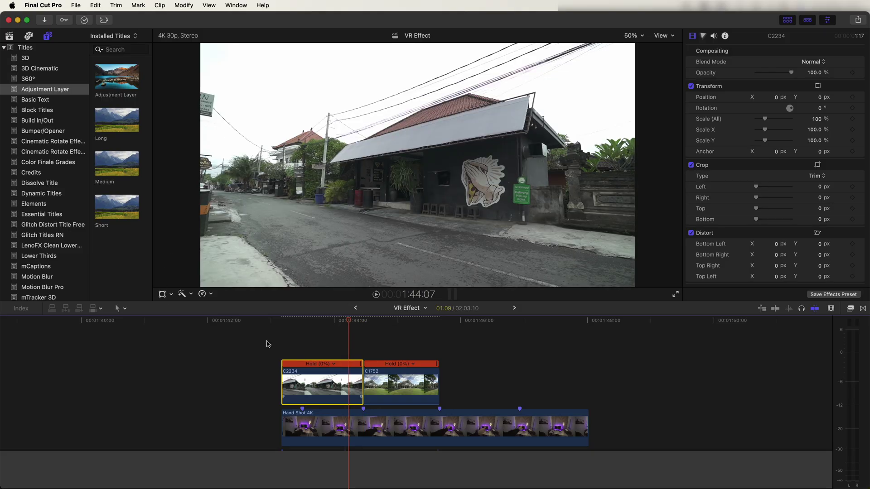
click(163, 295)
drag(417, 166, 730, 171)
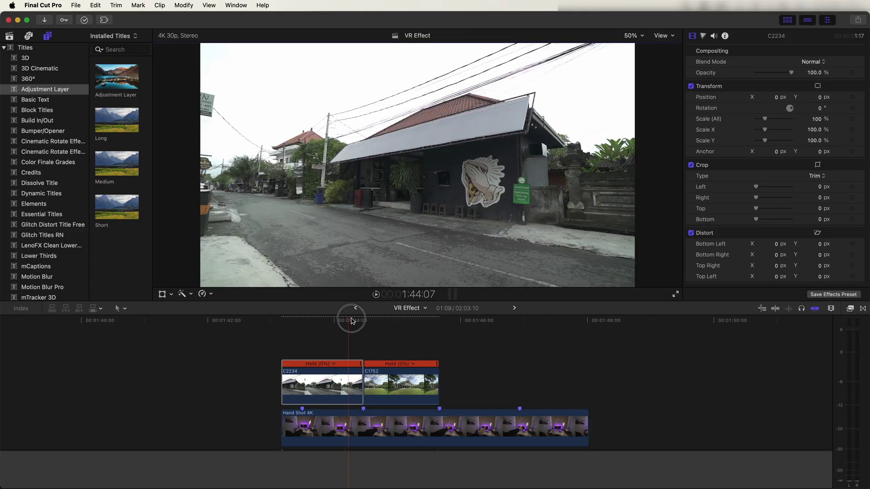
click(340, 320)
click(362, 378)
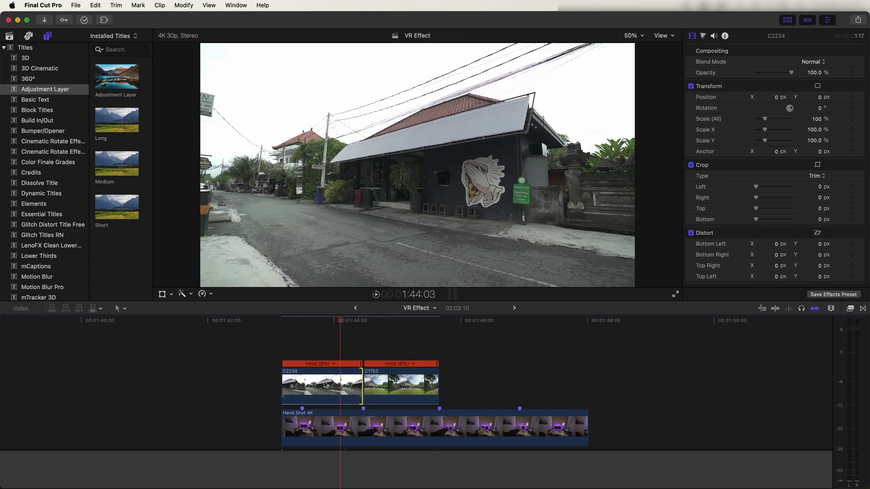
Step: Add a Slide Left transition between C2234 and C1752
click(864, 308)
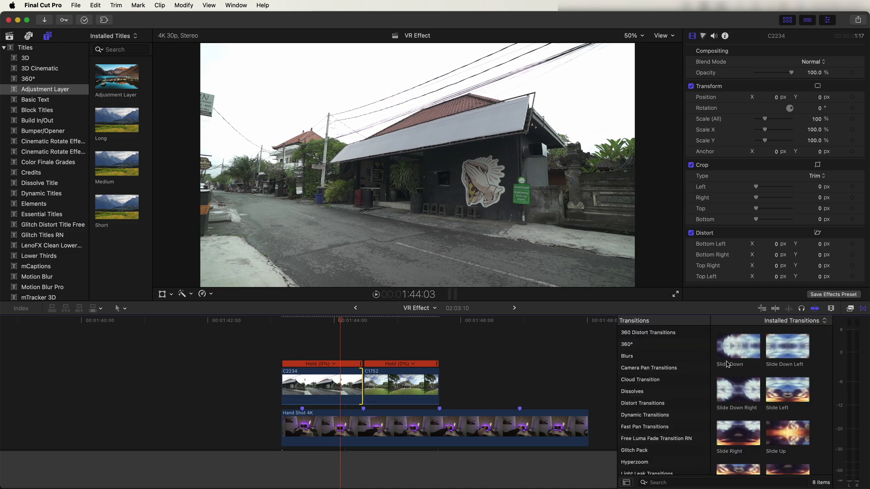
scroll(637, 408, down, 10)
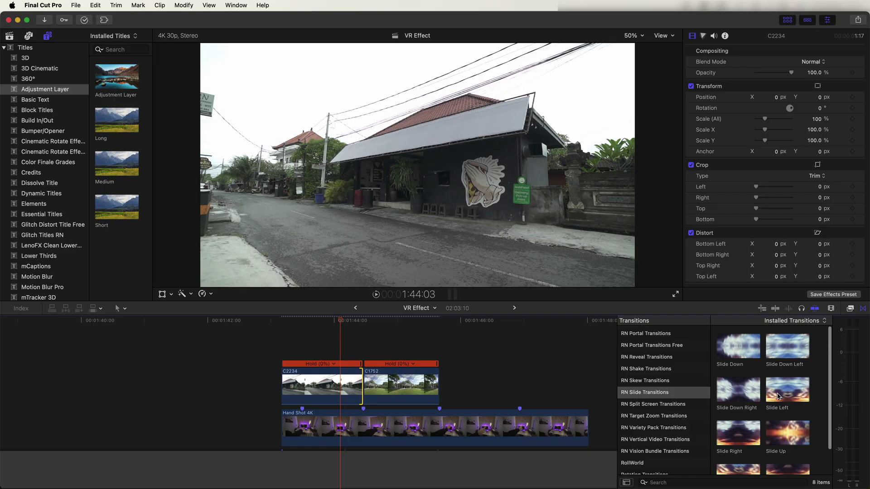
click(370, 383)
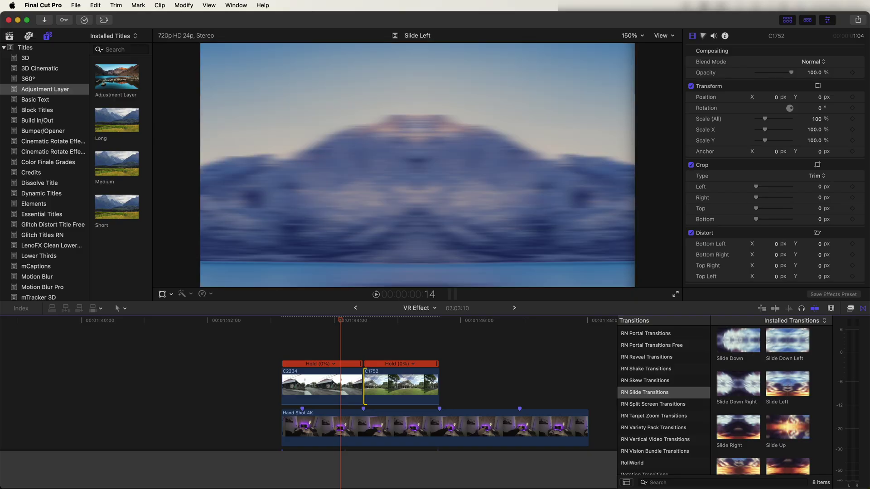
double_click(789, 383)
drag(338, 320, 378, 331)
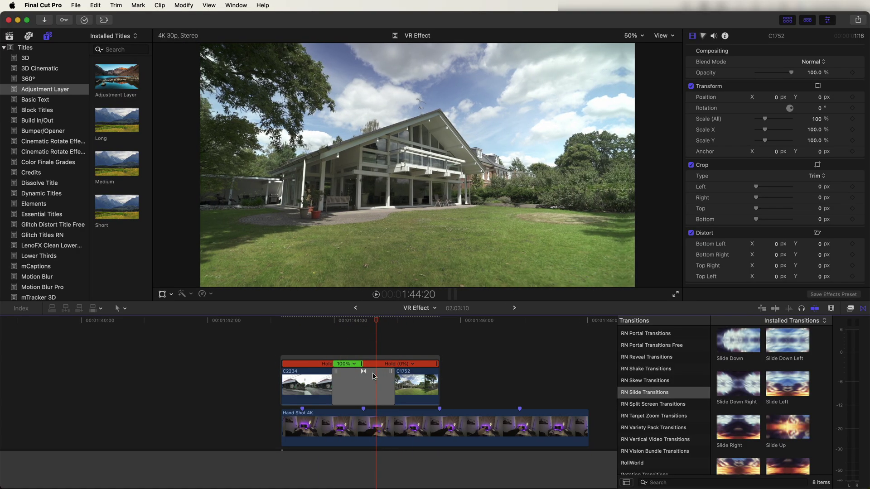
Step: Add drone clip DJI_0061 after C1752 with a held start, joined by Slide Left
scroll(364, 402, down, 2)
drag(533, 373, 288, 419)
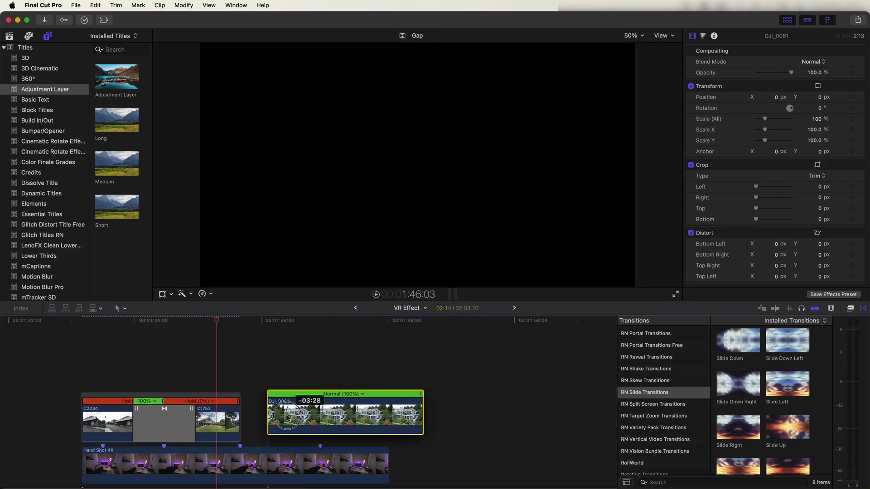
click(268, 322)
key(shift+h)
drag(548, 417, 394, 424)
scroll(374, 413, left, 5)
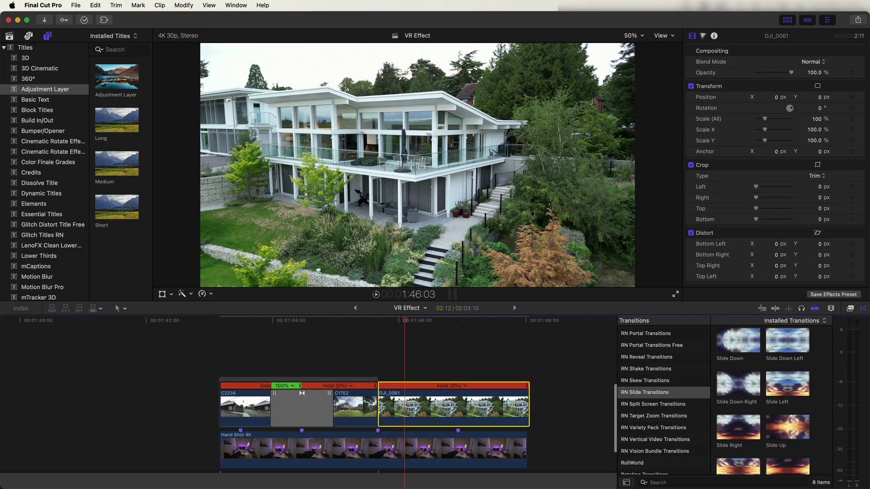
double_click(800, 387)
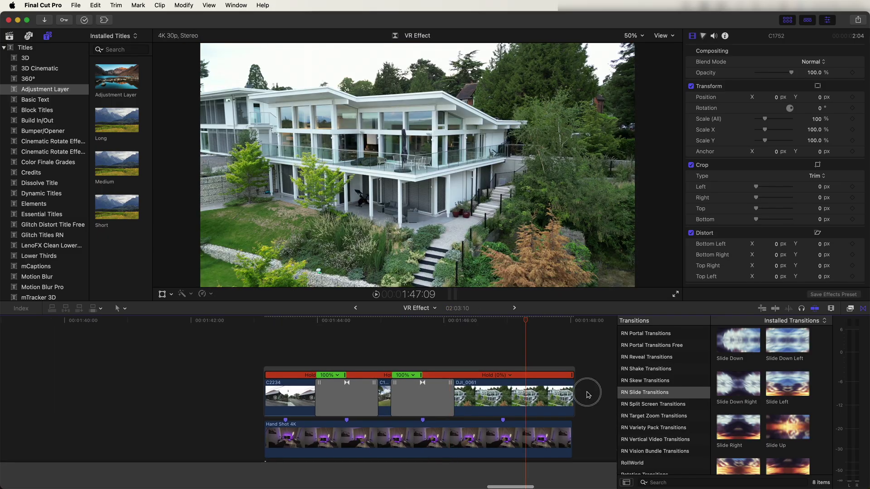
drag(587, 394, 253, 399)
Step: Compound the house clips, scale them to 46%, then nest them again as VR Effect Clip 6
right_click(296, 396)
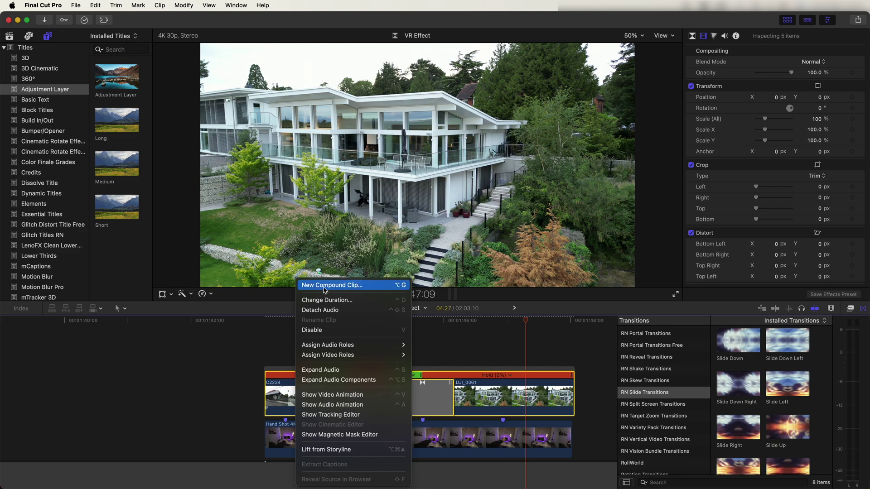
click(356, 285)
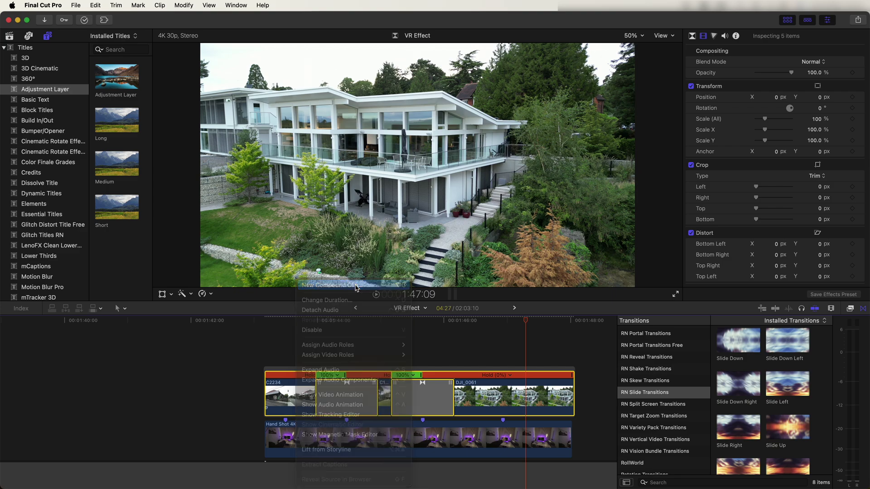
drag(764, 120, 760, 119)
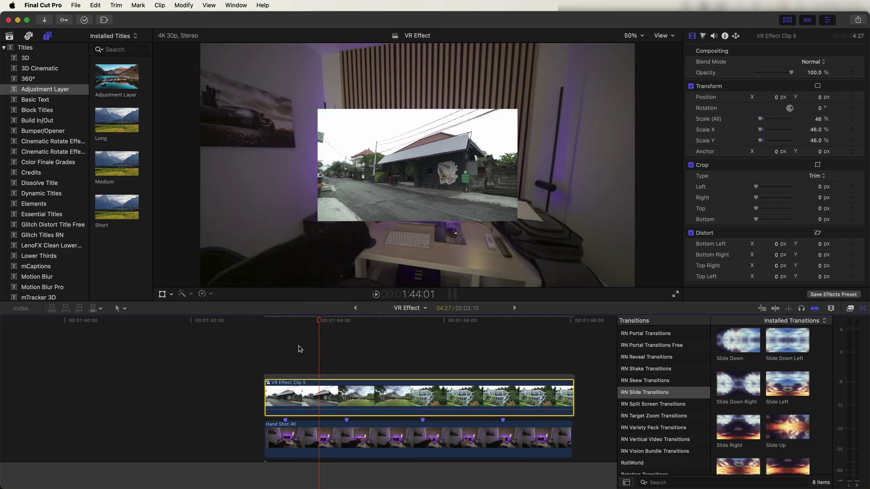
right_click(322, 395)
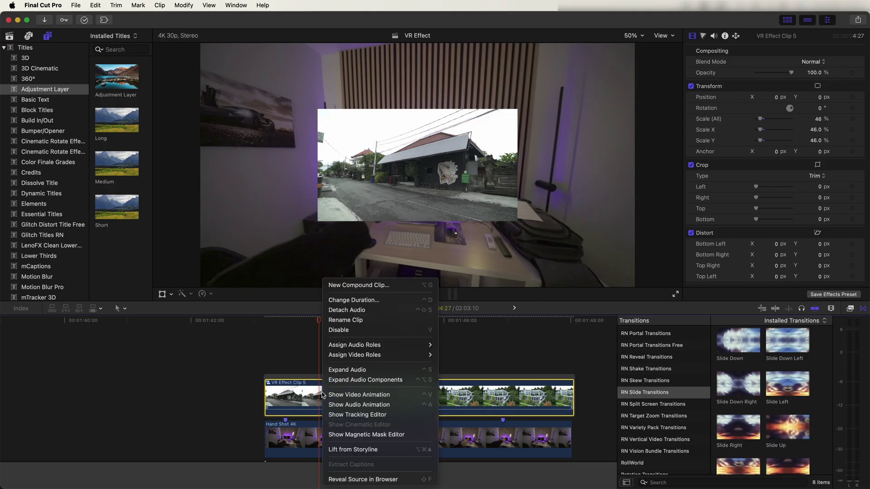
click(356, 285)
key(Return)
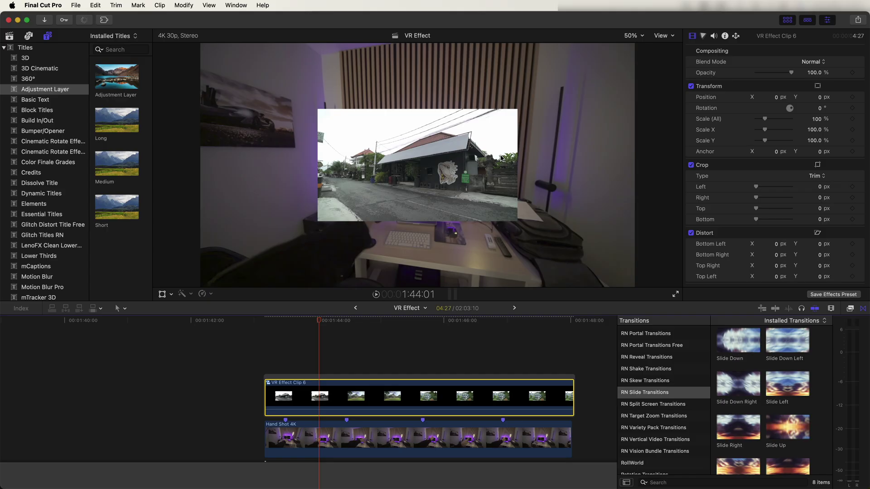
Step: Apply the CC Lens Effect 01 to VR Effect Clip 6 with Amount 80.77
click(851, 310)
scroll(656, 388, up, 10)
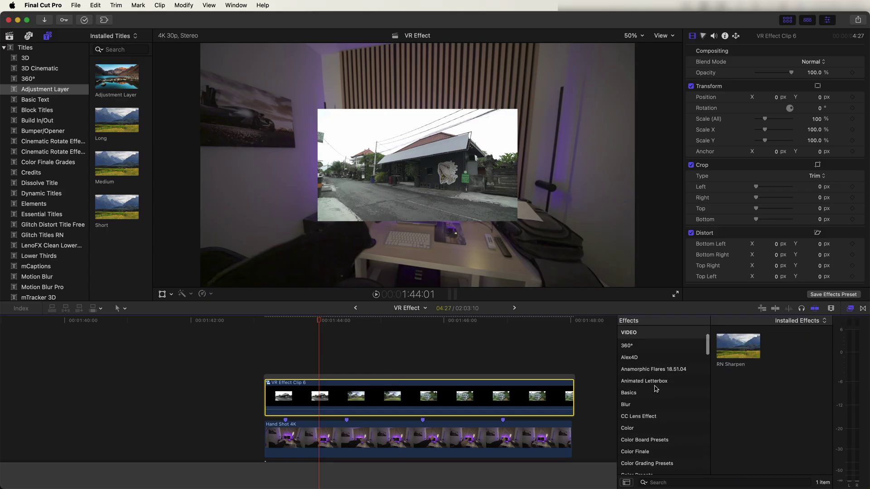
click(653, 416)
drag(738, 349, 330, 395)
drag(756, 74, 792, 86)
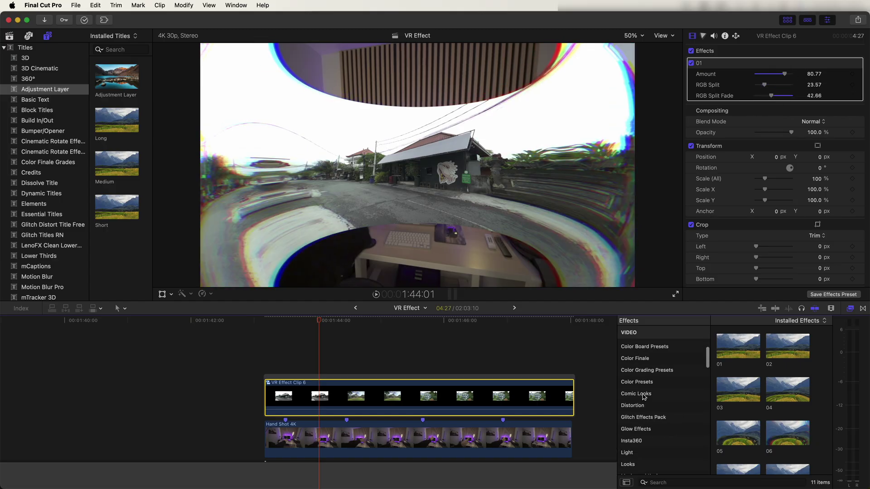
Step: Add a Shape Mask from Masks and Keying to VR Effect Clip 6
scroll(645, 397, down, 5)
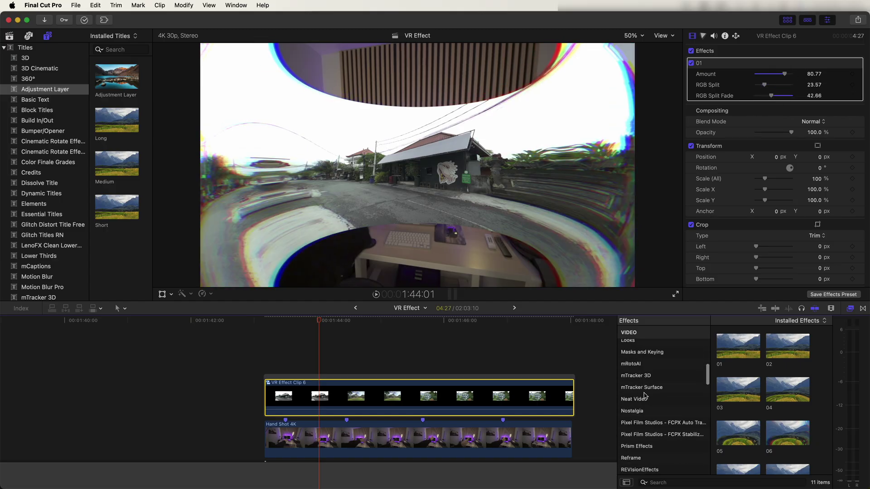
click(646, 375)
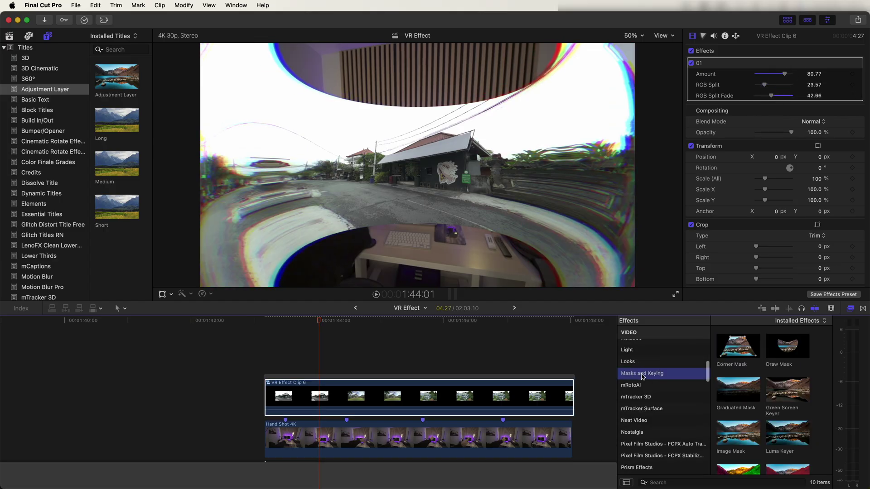
scroll(778, 383, down, 3)
drag(738, 446, 333, 394)
drag(264, 166, 268, 164)
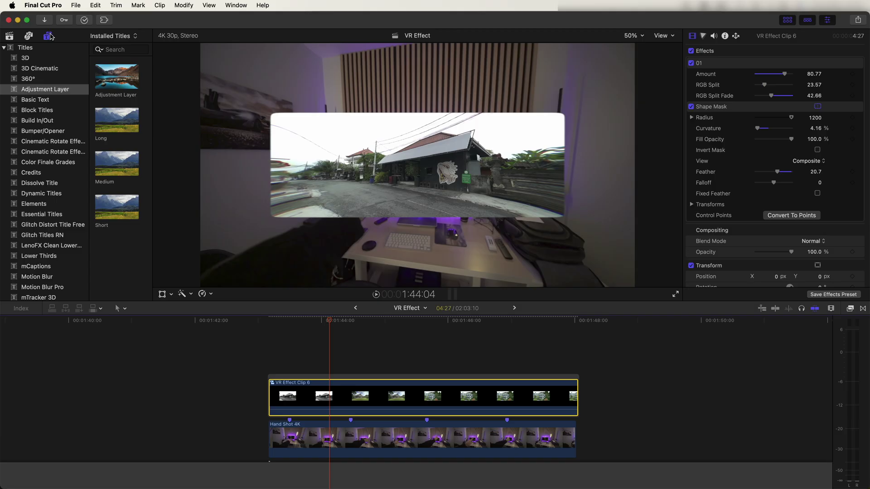
scroll(43, 98, down, 10)
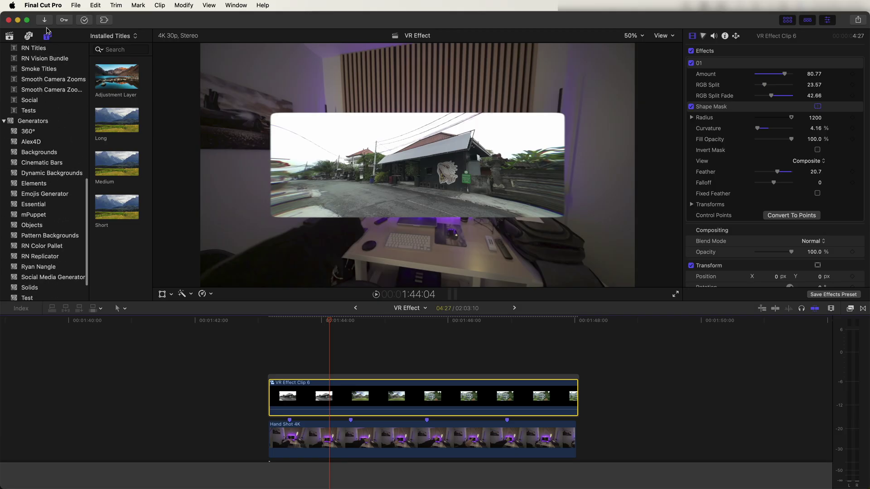
Step: Add the Pink Static Decay generator above VR Effect Clip 6, trimmed to match its length
click(37, 141)
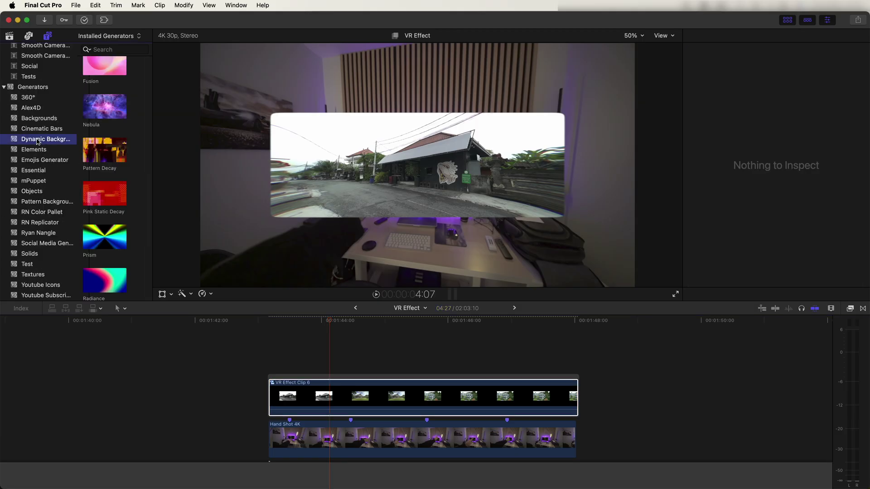
scroll(106, 189, down, 2)
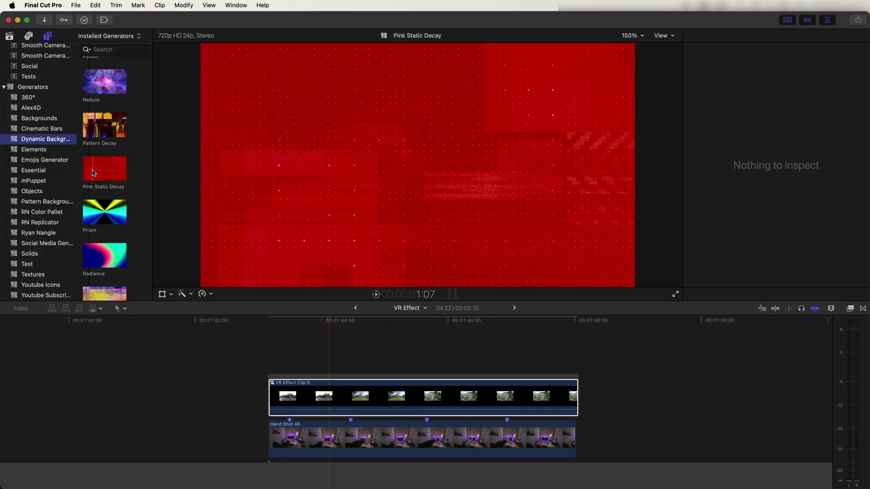
click(94, 171)
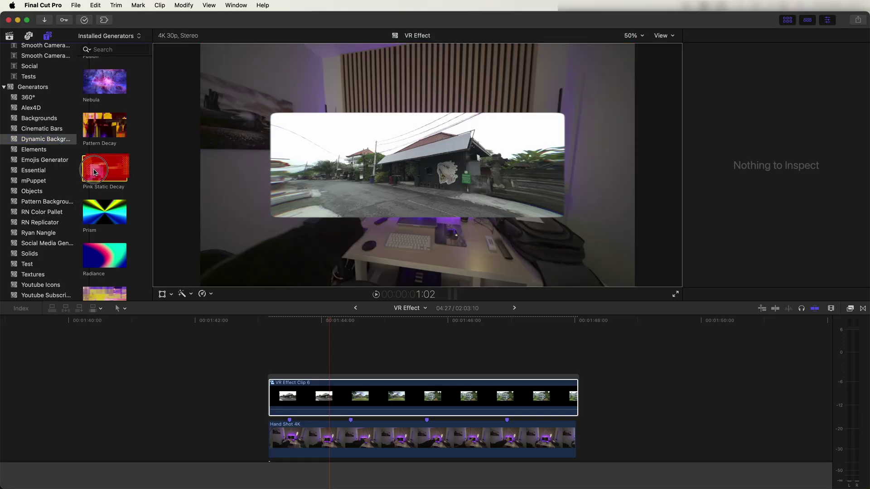
drag(94, 172, 271, 351)
drag(623, 351, 578, 351)
Step: Scale the generator down to about 41% and stretch it to cover the floating screen
drag(764, 118, 761, 120)
drag(761, 120, 760, 120)
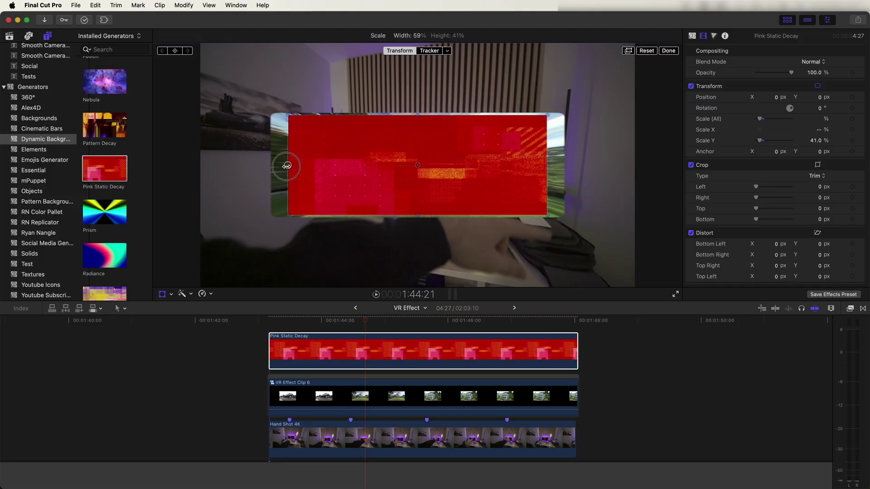
drag(287, 166, 273, 165)
drag(417, 117, 417, 114)
click(811, 62)
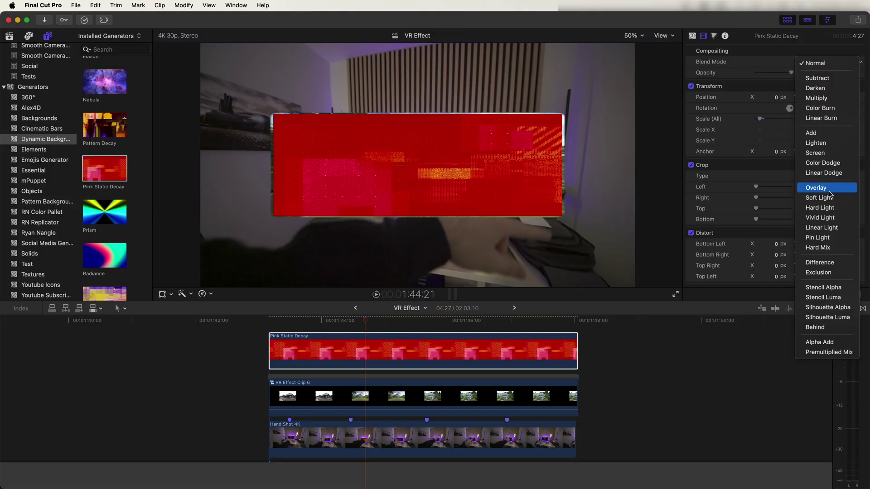
Step: Set the generator to Screen blend, drain its saturation and lower its shadows to -71%
click(816, 153)
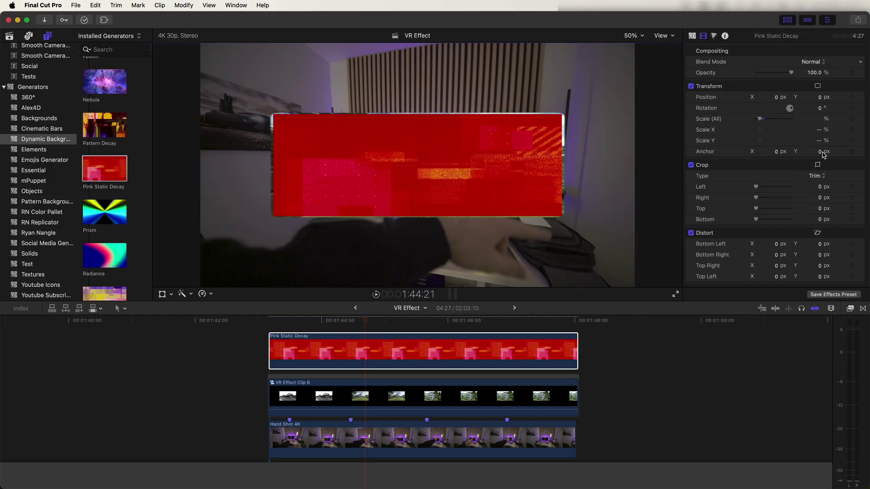
click(714, 35)
click(700, 130)
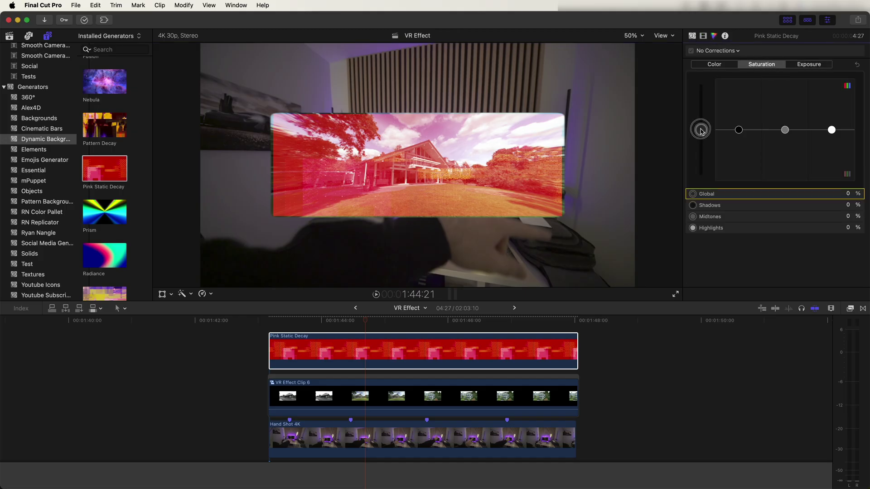
click(802, 66)
drag(740, 130, 738, 166)
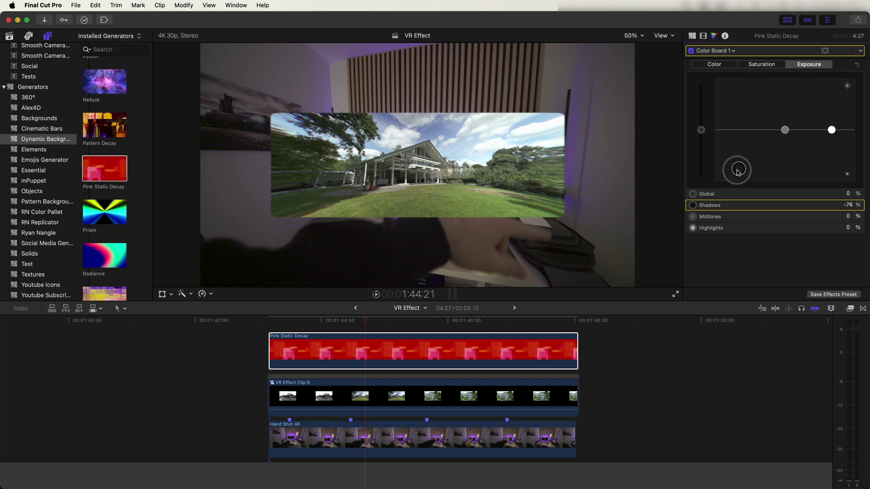
Step: Play back the blended result from around 1:44:09
click(342, 323)
key(space)
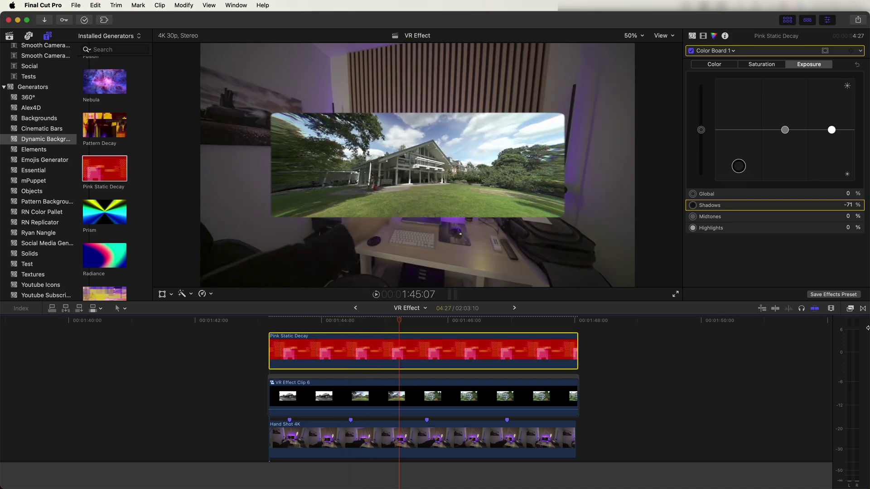
click(309, 322)
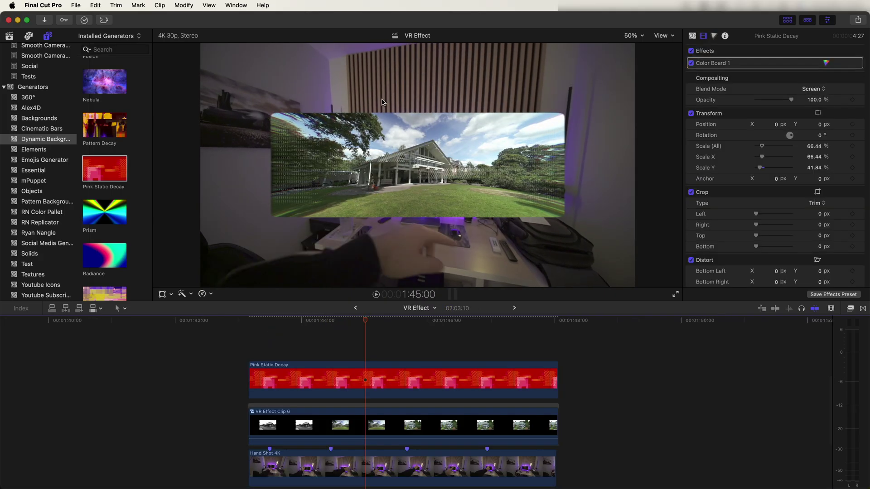
scroll(52, 47, up, 5)
Step: Add a Glitch Title above Pink Static Decay reading 'apartment' and duplicate it further along
scroll(44, 114, up, 2)
click(45, 182)
drag(117, 100, 259, 342)
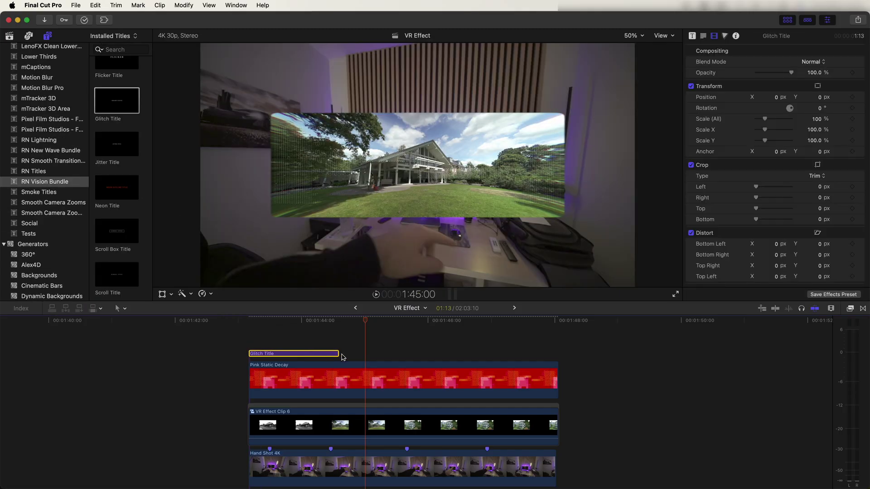
text(apartment)
drag(305, 345, 388, 344)
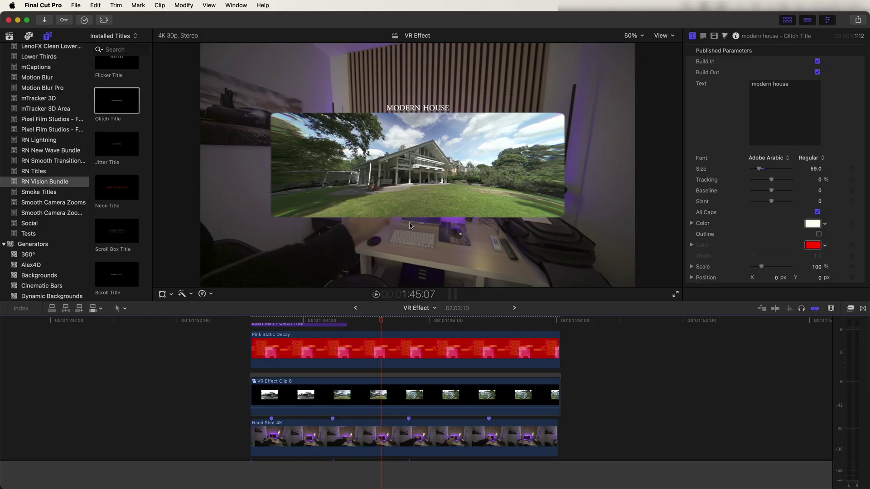
Step: Duplicate VR Effect Clip 6 onto the track above the original
scroll(379, 400, down, 2)
drag(384, 385, 384, 347)
key(super+5)
scroll(662, 398, down, 5)
Step: Apply RN Mask Glow and the Clock Wipe glow path to the upper VR Effect Clip 6, previewing to 1:45:01
click(662, 404)
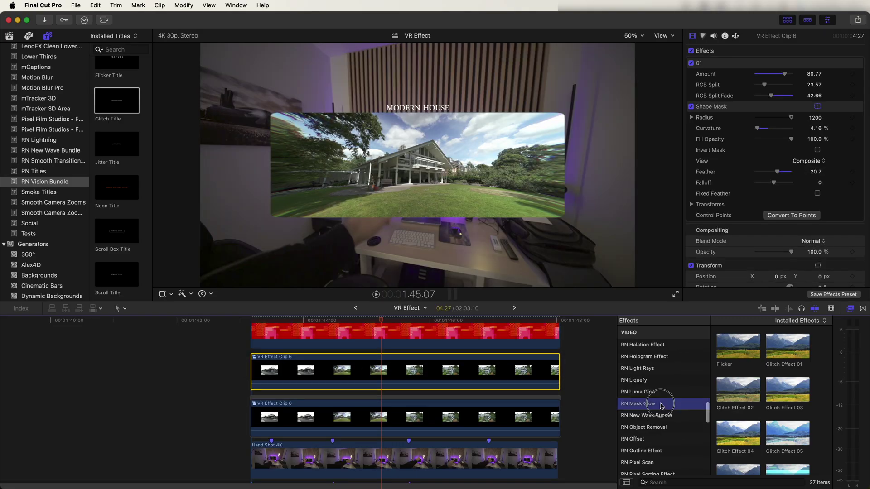
drag(738, 433, 381, 370)
scroll(722, 445, down, 3)
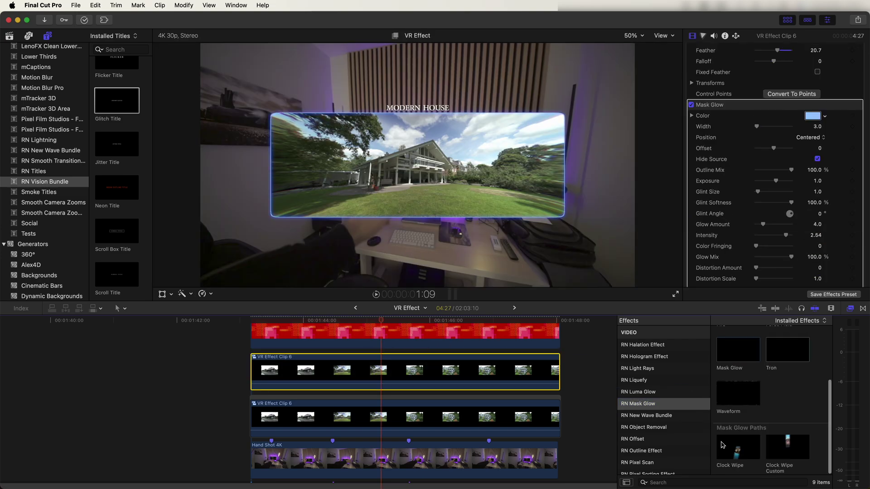
drag(725, 451, 392, 367)
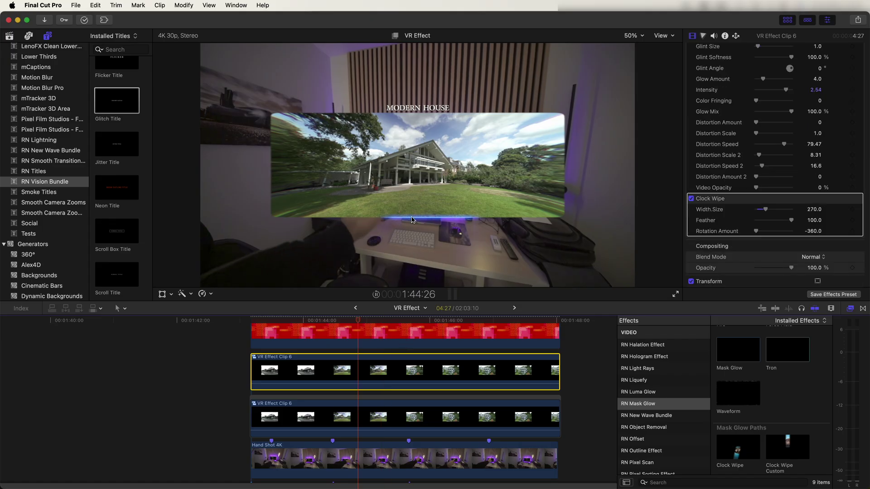
key(space)
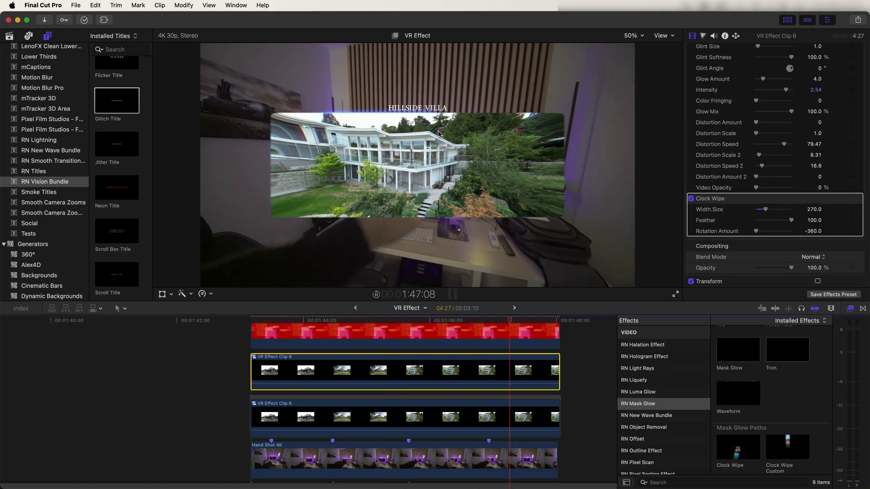
click(374, 351)
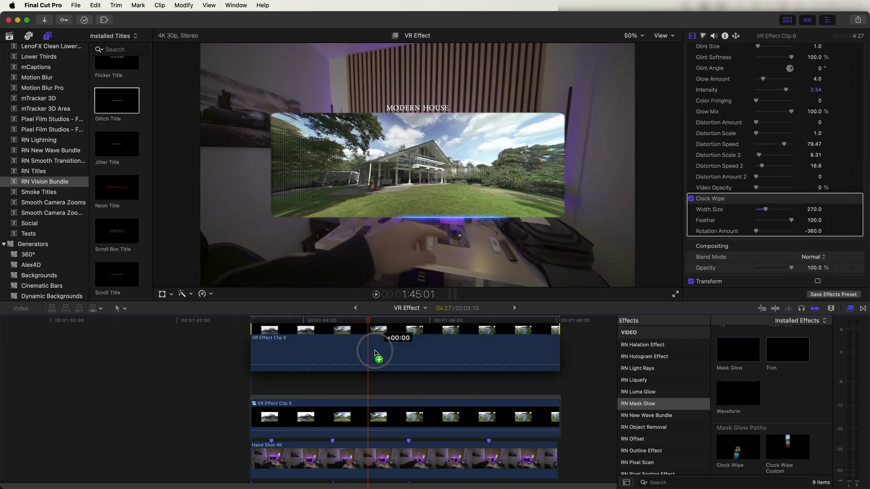
Step: Stack a third copy of VR Effect Clip 6 and reduce its Clock Wipe rotation to about -335
mouse_move(375, 351)
mouse_down()
mouse_move(371, 364)
mouse_move(370, 351)
mouse_up()
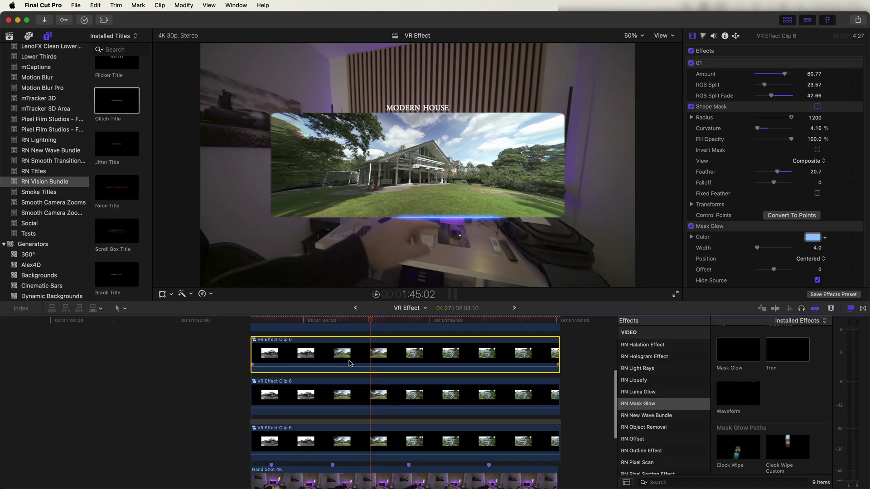
scroll(747, 226, down, 10)
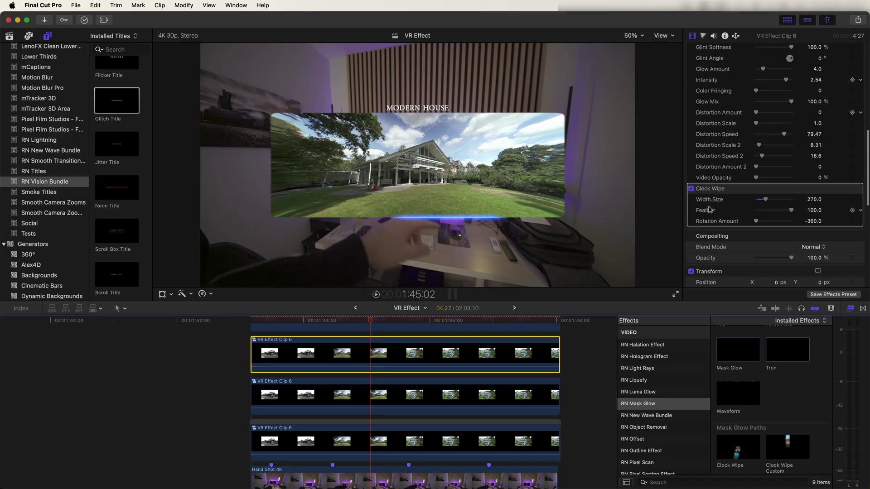
drag(756, 222, 759, 224)
Step: Recolour the copy's Mask Glow pink and marquee-select all the VR layers
scroll(757, 223, up, 5)
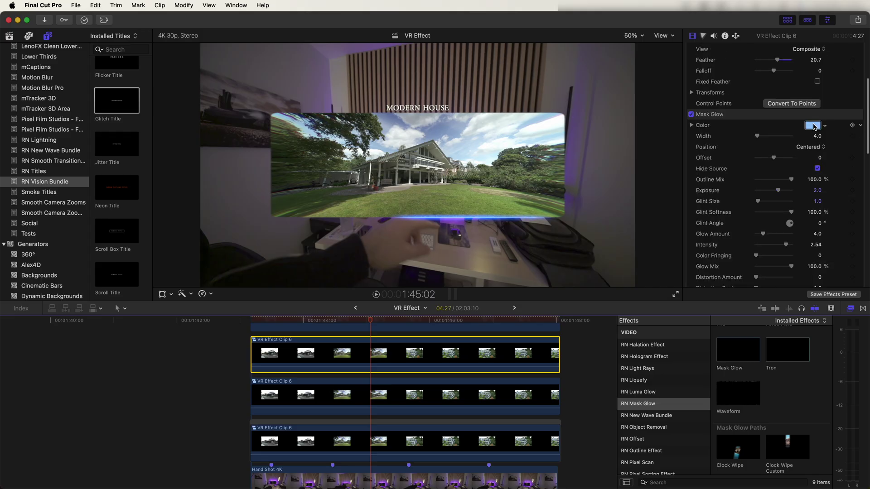
click(811, 125)
click(160, 376)
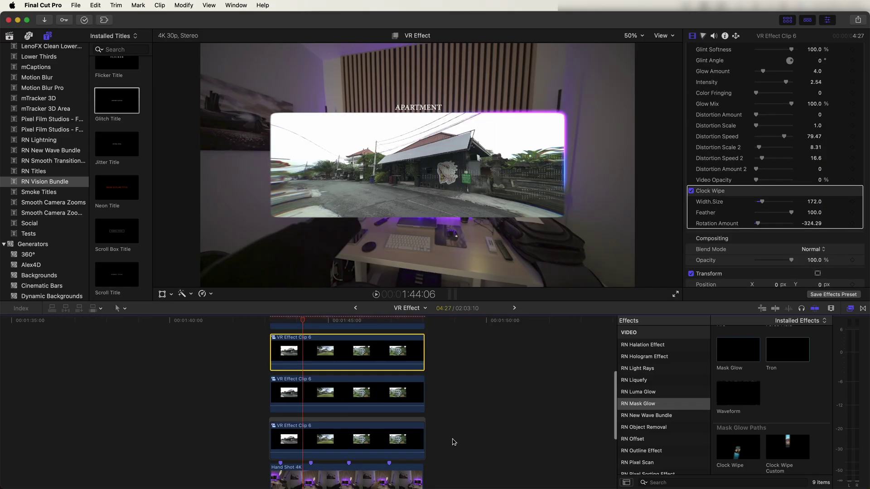
drag(454, 442, 278, 371)
scroll(264, 389, down, 5)
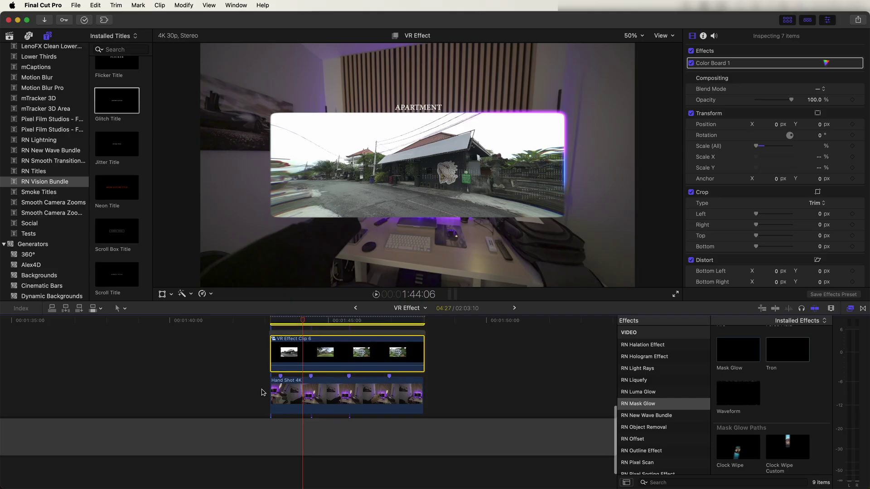
Step: Combine the selected layers into the compound clip VR Effect Clip 7
scroll(323, 397, up, 2)
right_click(310, 390)
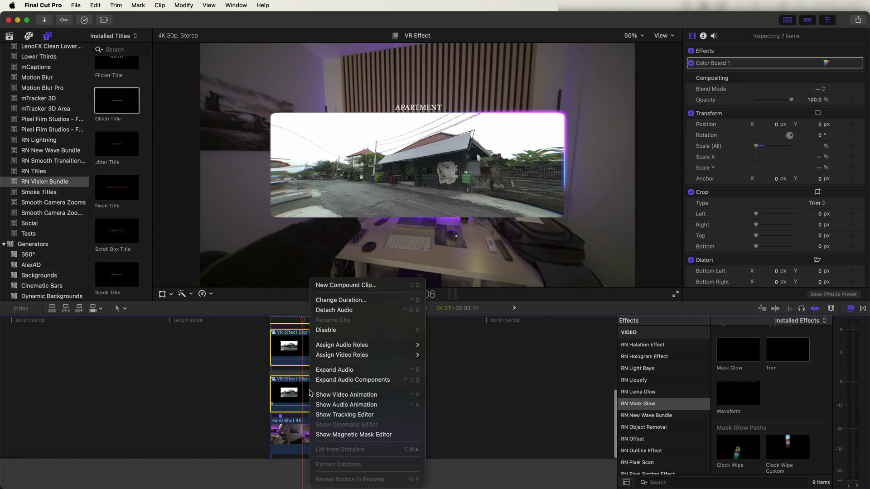
click(336, 285)
key(Return)
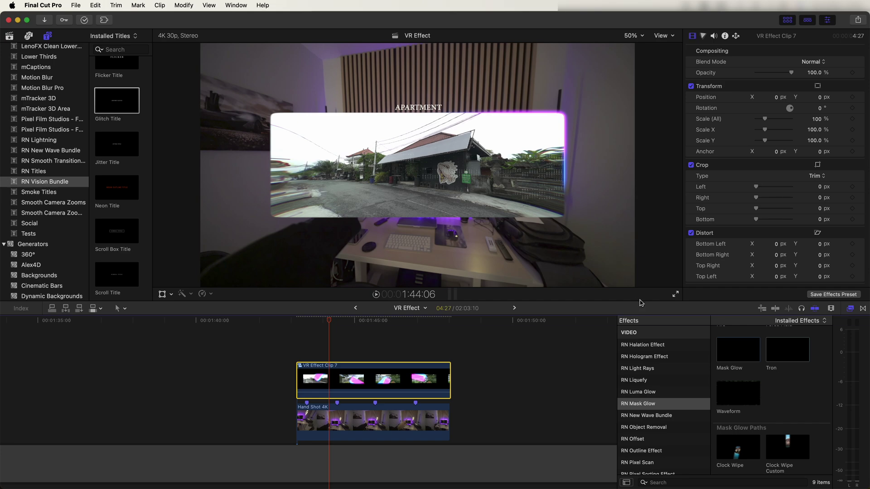
Step: Apply RN Light Rays with shorter length, maximum smoothness and a 26.65% mix
click(658, 369)
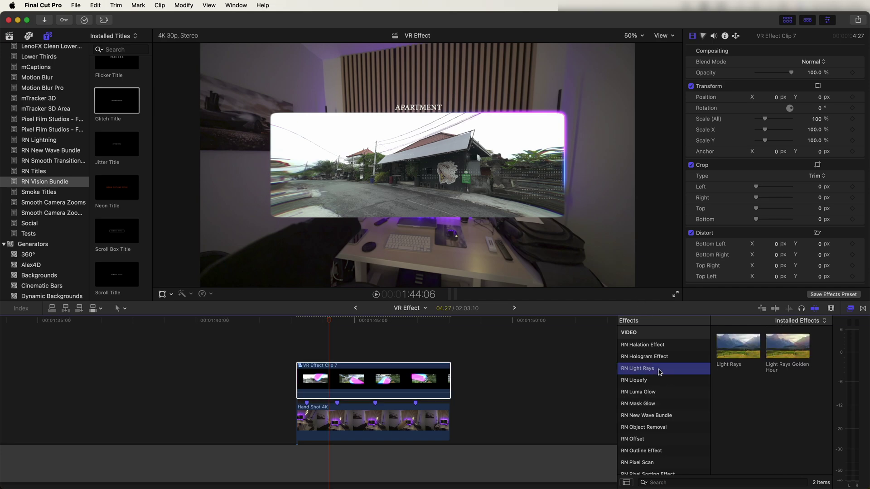
double_click(741, 343)
drag(759, 75, 793, 85)
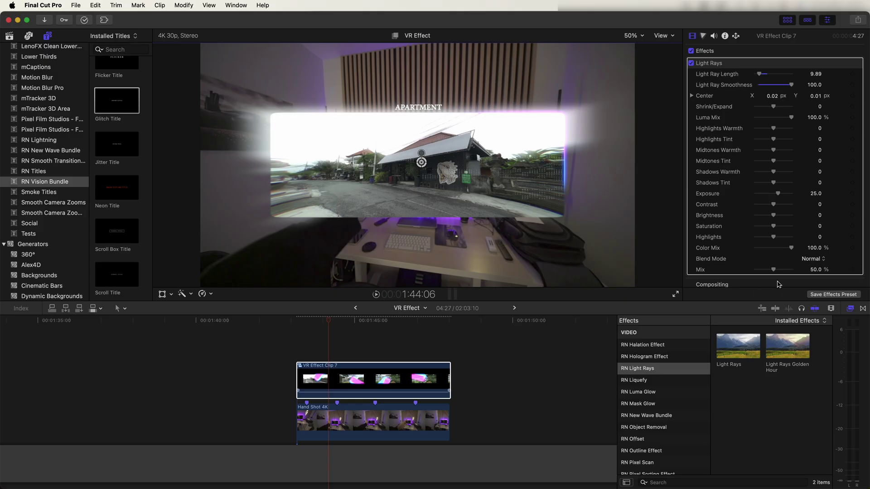
drag(773, 270, 764, 271)
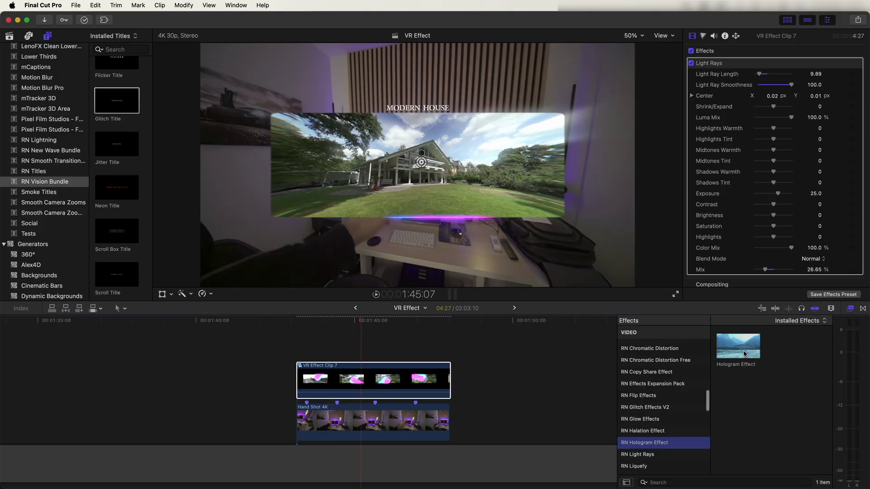
Step: Add the Hologram Effect at a 3.8% mix and return the playhead to 1:44:28
drag(737, 345, 404, 256)
mouse_move(791, 251)
mouse_down()
mouse_move(753, 253)
mouse_move(784, 246)
mouse_up()
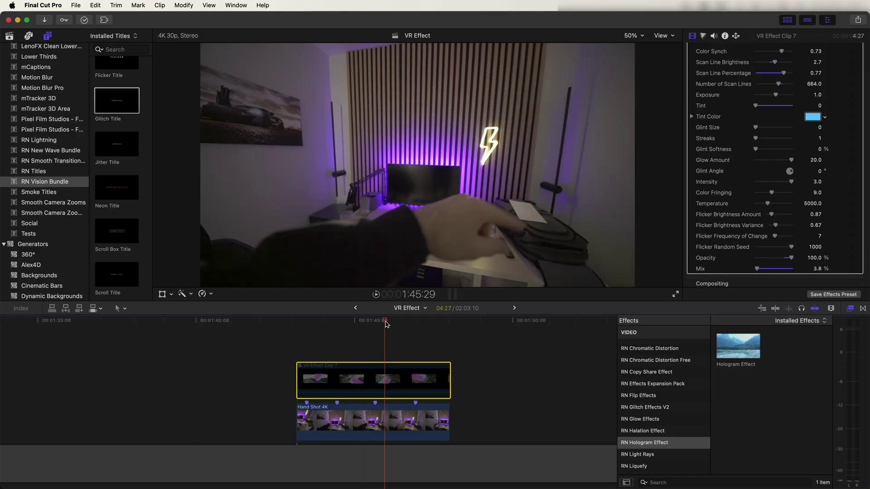
drag(385, 324, 352, 324)
Step: Add an object tracker to Hand Shot 4K and fit its box around the lightning-bolt sign
click(358, 409)
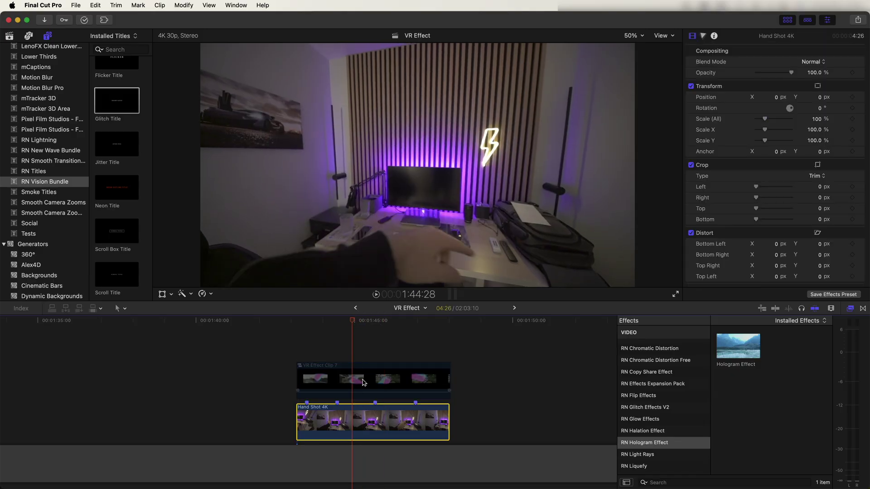
click(344, 396)
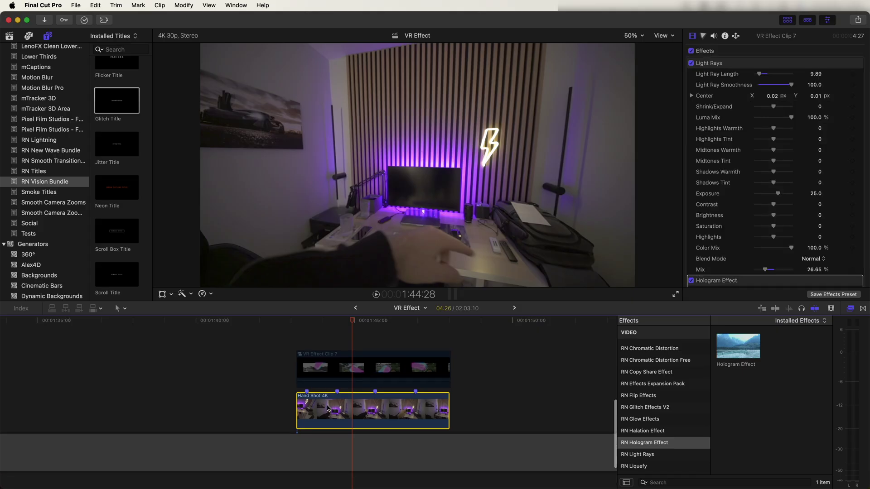
scroll(751, 281, down, 5)
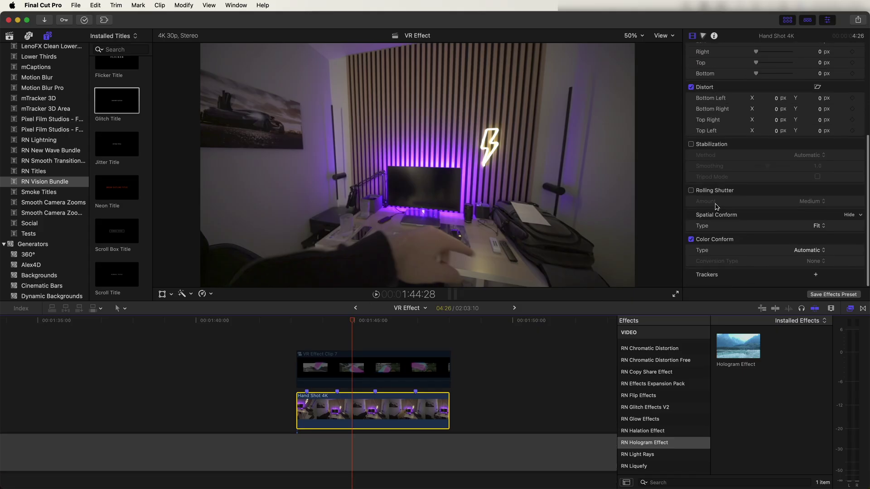
click(816, 277)
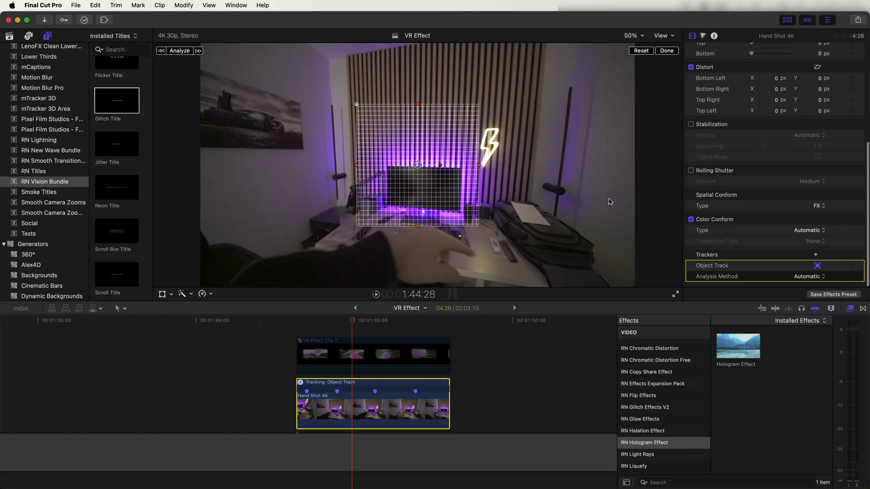
drag(416, 164, 486, 131)
drag(547, 85, 487, 133)
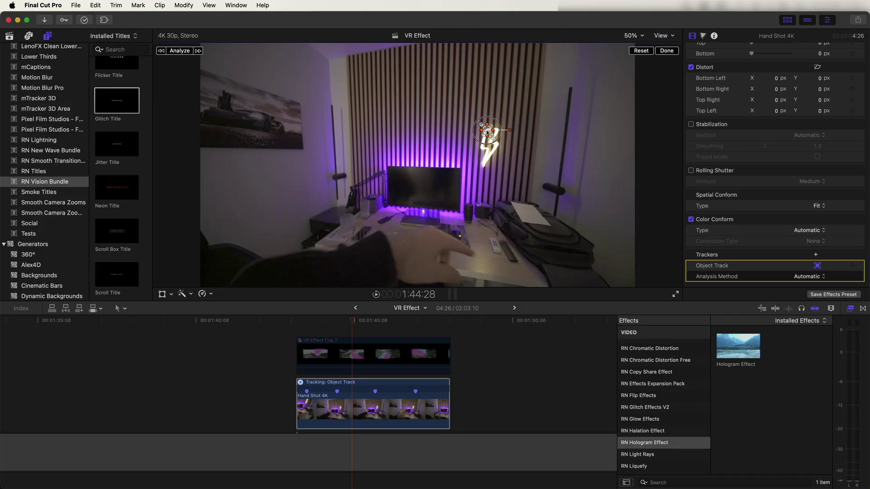
Step: Analyse the tracker with the Point Cloud method and finish editing it
click(808, 276)
click(801, 304)
click(178, 51)
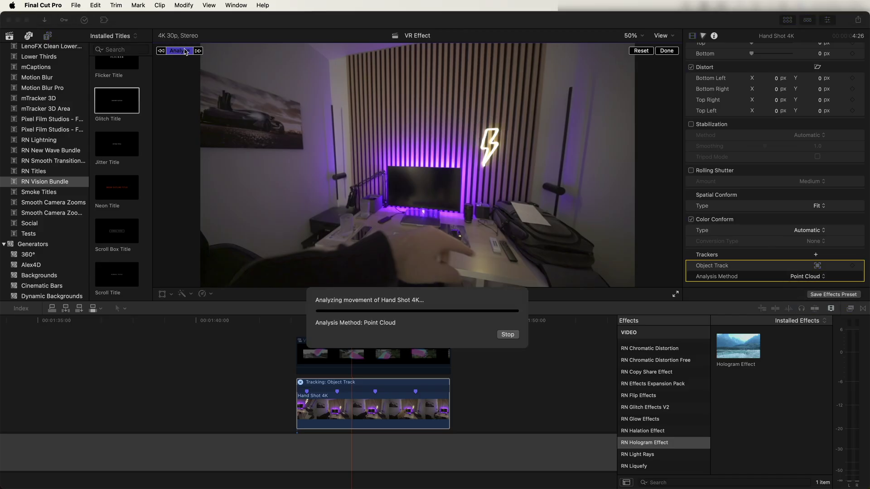
drag(305, 323, 381, 322)
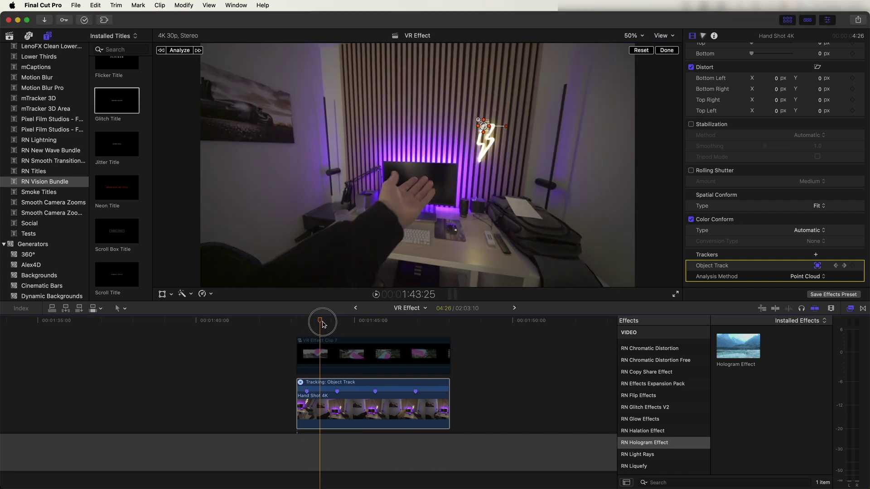
click(666, 51)
click(376, 356)
click(379, 322)
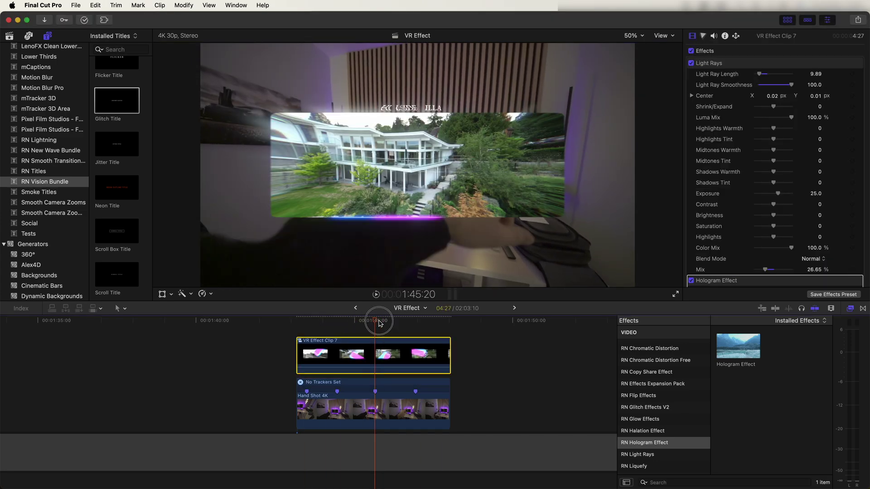
Step: Set VR Effect Clip 7's tracker to Object Track with rotation turned off
click(162, 295)
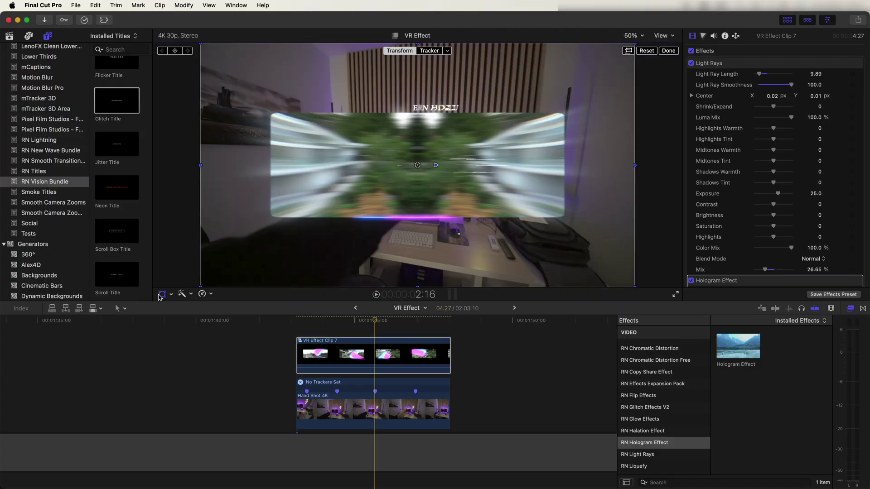
click(447, 51)
click(461, 86)
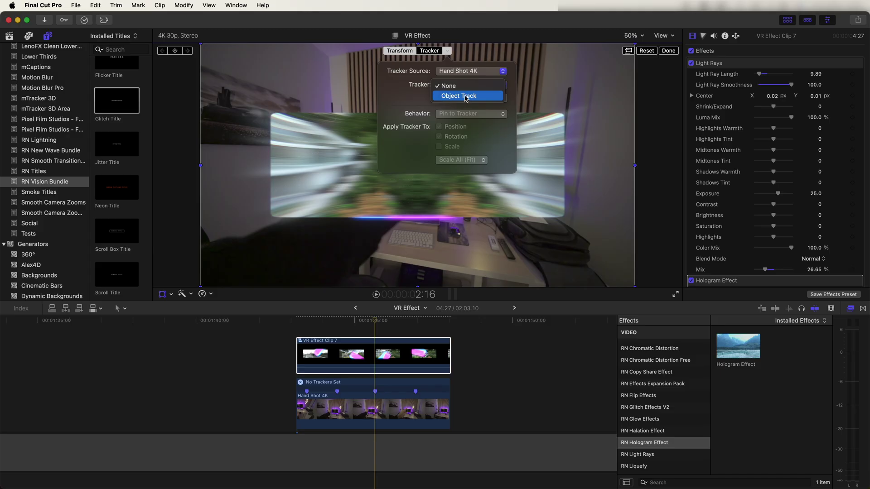
click(466, 96)
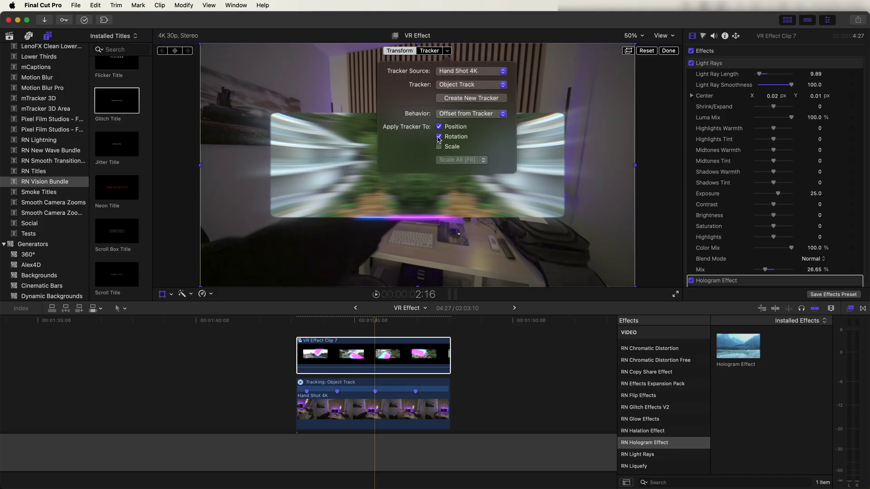
click(439, 136)
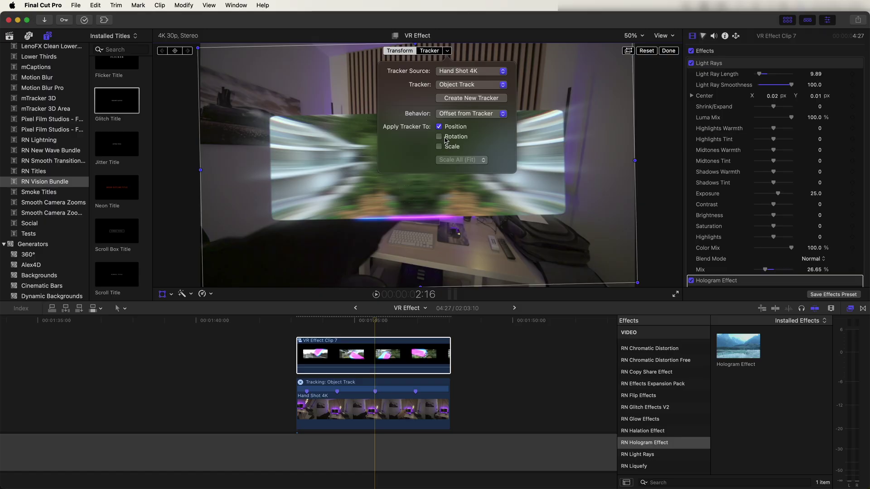
Step: Reset the screen's rotation to 0° and scrub through the shot to check it
click(661, 51)
scroll(815, 163, down, 10)
click(860, 169)
click(830, 174)
drag(333, 320, 393, 329)
click(368, 409)
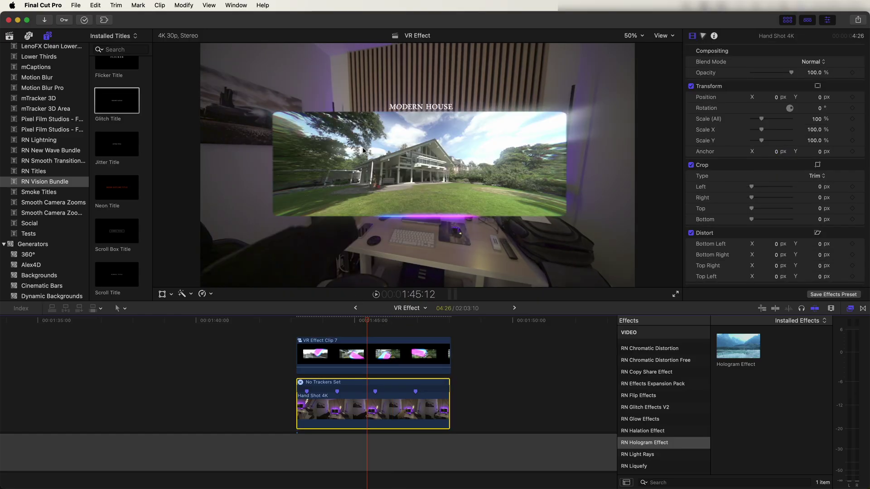
Step: Stack a Hand Shot 4K copy above VR Effect Clip 7 and add a Magnetic Mask
drag(367, 409, 367, 371)
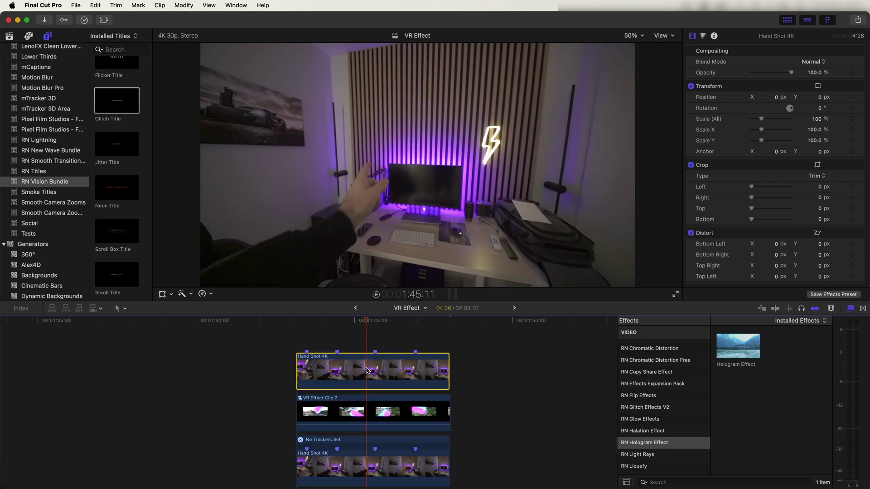
click(184, 294)
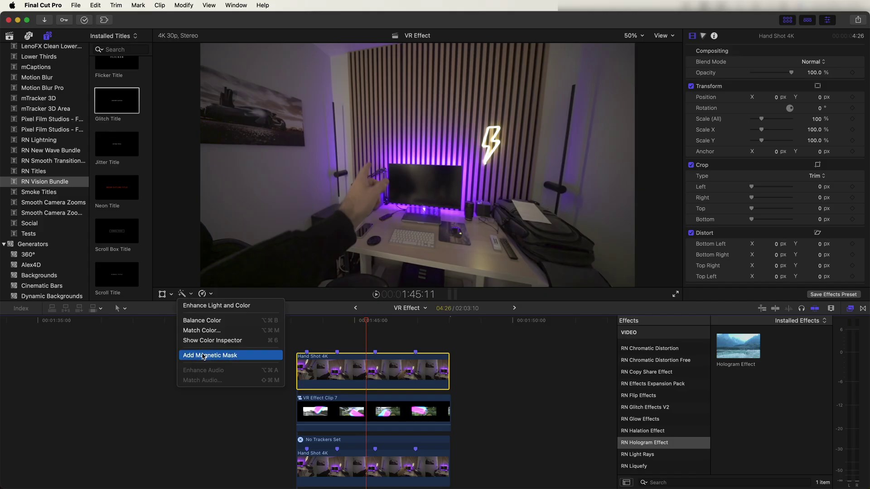
click(241, 357)
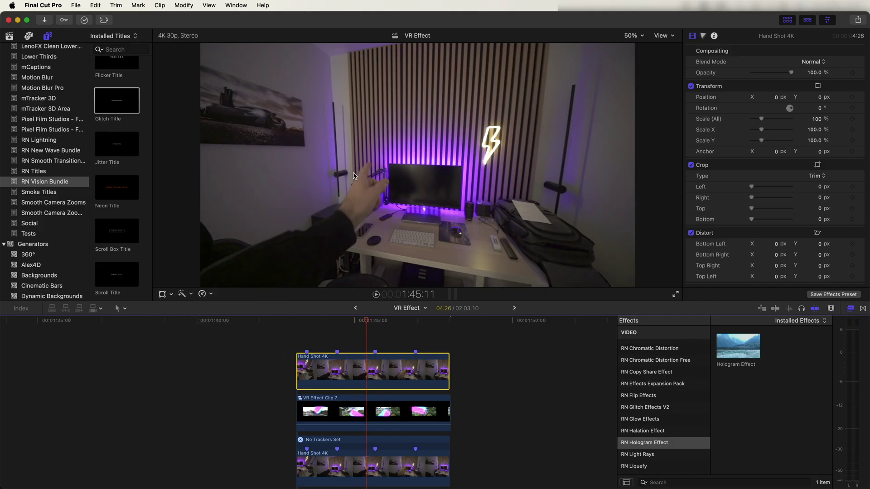
Step: Define the arm with add and subtract points, analyse the mask, and set feather to -100
click(363, 192)
click(317, 240)
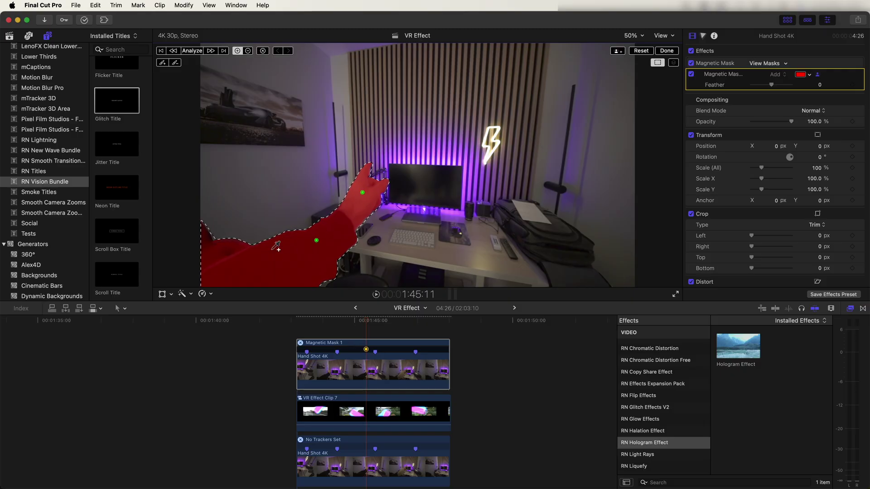
alt+click(220, 246)
alt+click(406, 186)
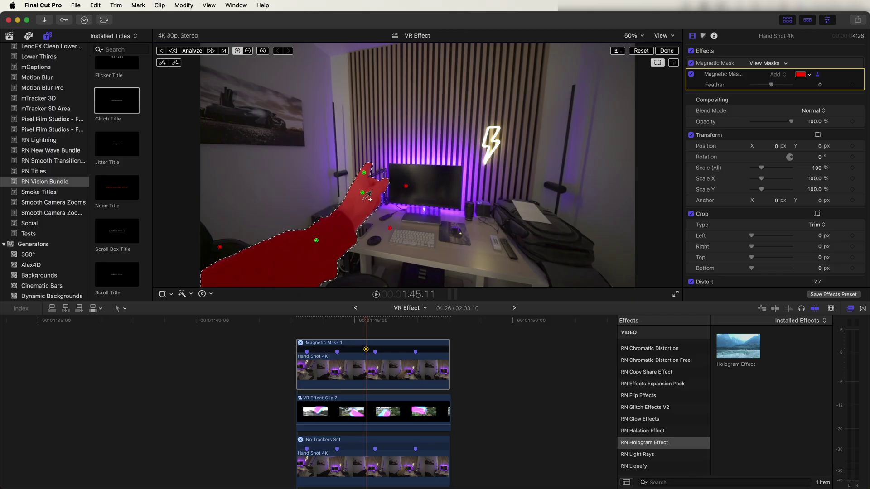
click(192, 51)
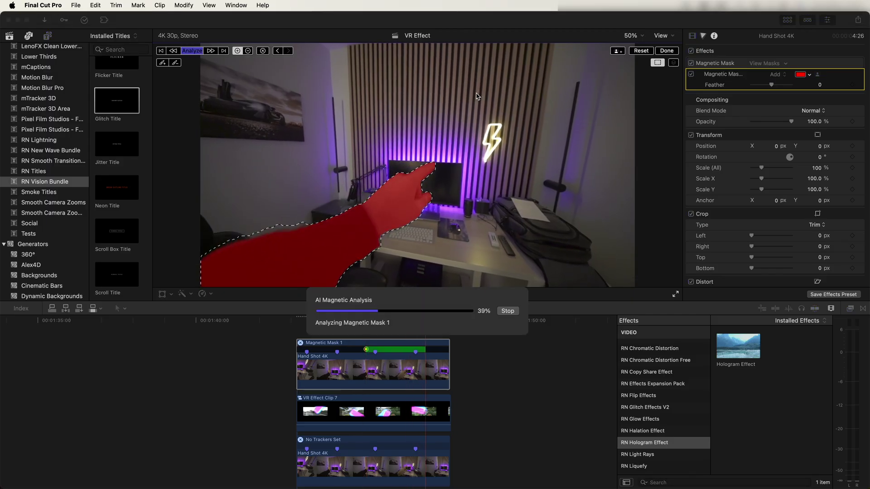
click(666, 51)
drag(768, 85, 746, 87)
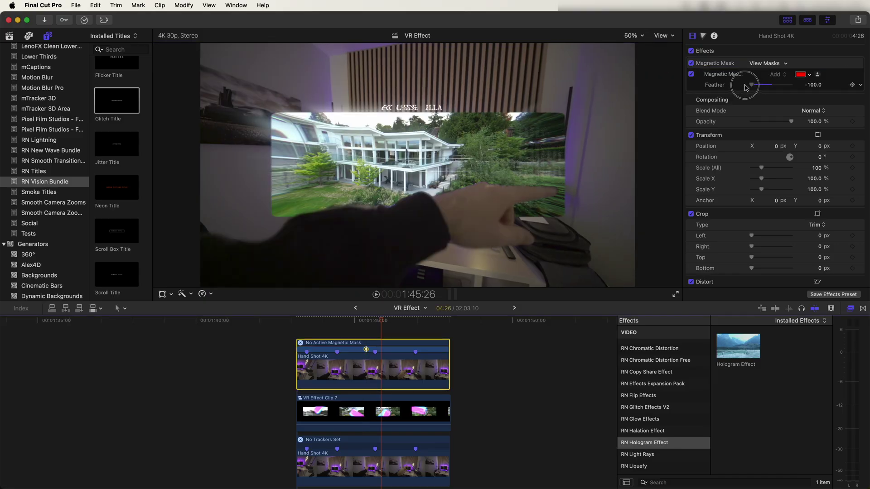
Step: Move VR Effect Clip 7 higher in the frame to Position -572.5, -121.7
click(342, 392)
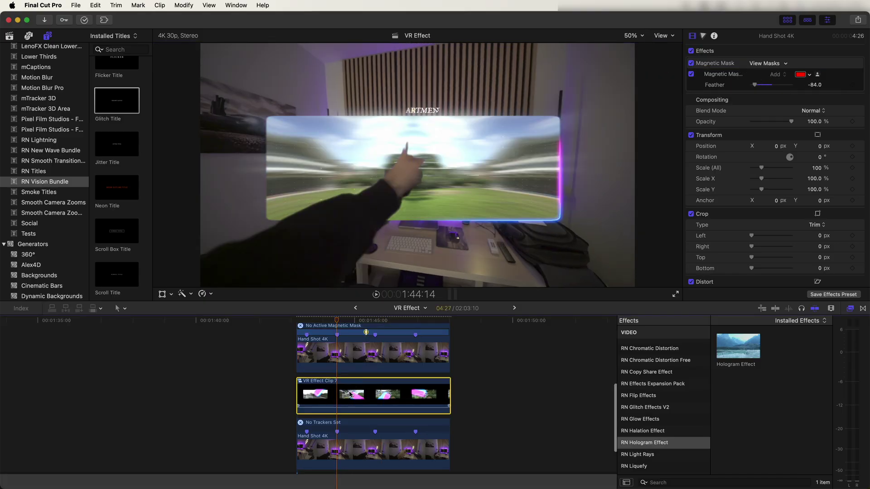
click(162, 294)
drag(414, 168, 418, 146)
scroll(755, 188, down, 5)
click(668, 50)
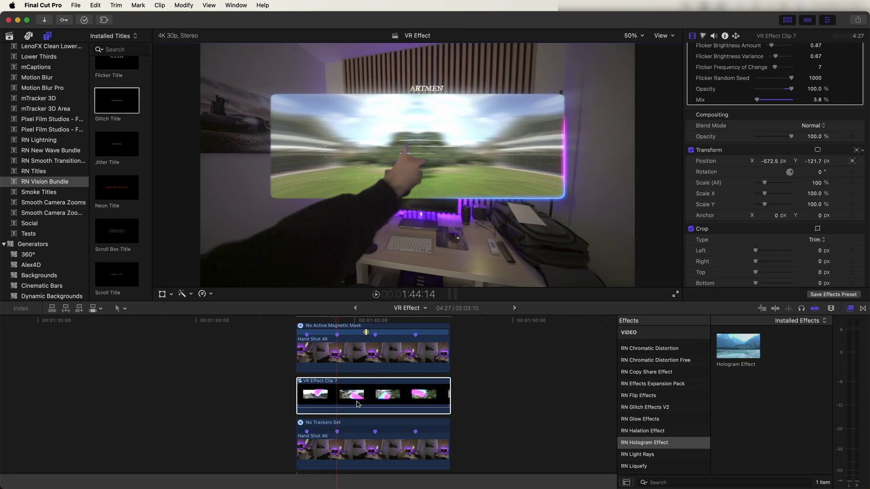
Step: Open the compound clip, select its contents, and return to the main VR Effect timeline
double_click(371, 394)
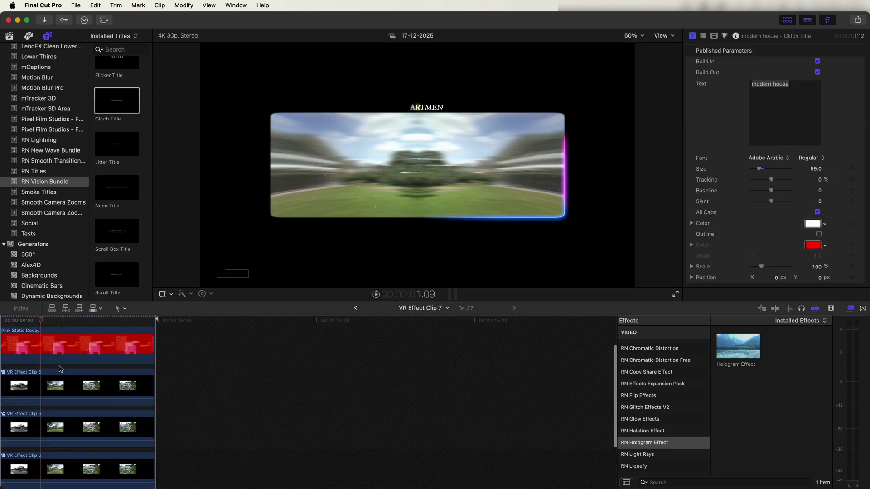
scroll(60, 369, down, 3)
drag(196, 440, 50, 319)
scroll(748, 194, down, 4)
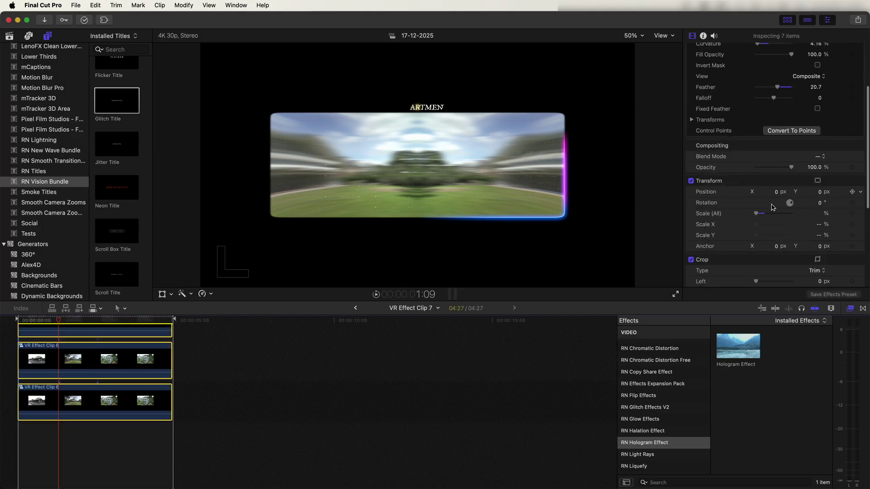
key(super+bracketleft)
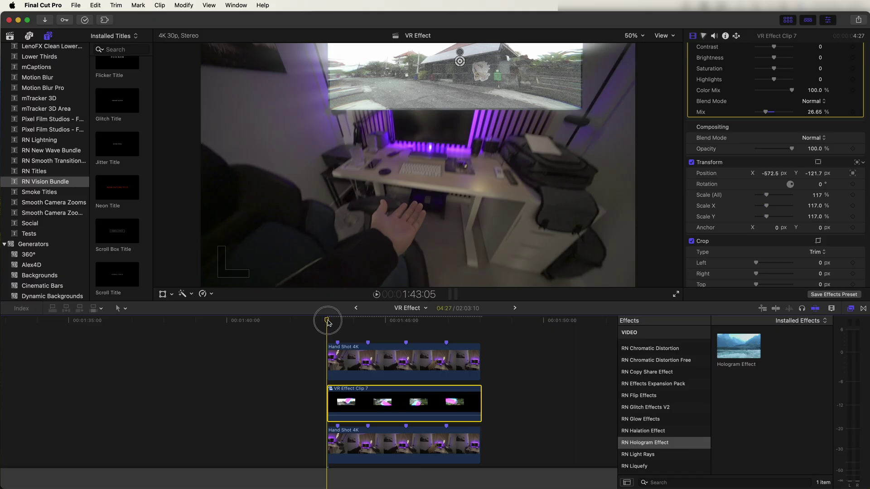
Step: Keyframe the VR screen's opacity at 67.34% at the start of the clip
key(space)
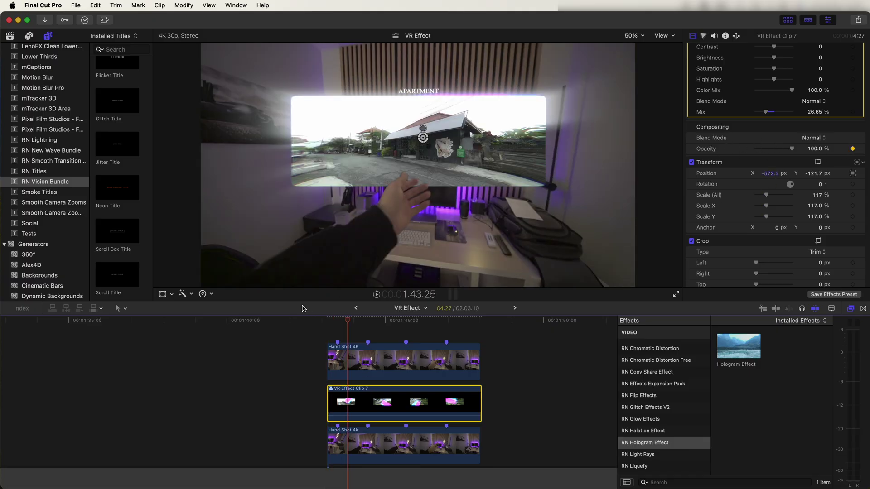
click(327, 321)
drag(774, 151, 736, 154)
Step: Play back the opacity fade-in and list the RN Animations Effect presets
key(space)
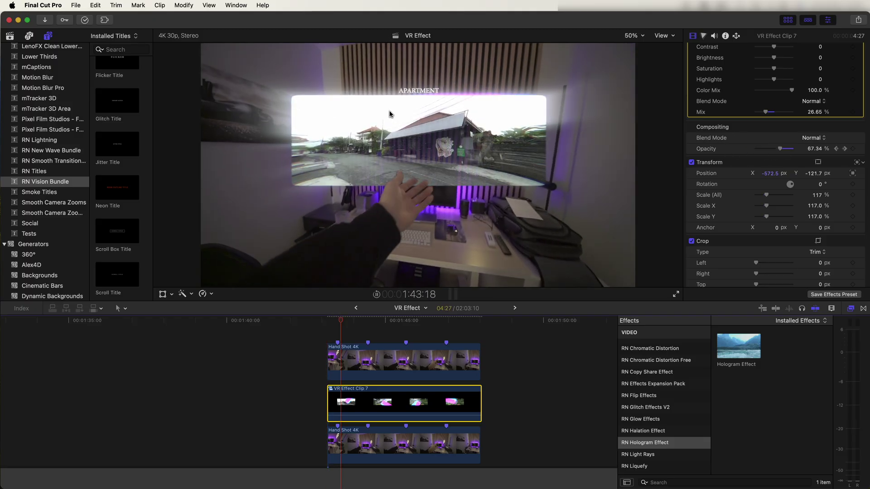
key(space)
drag(350, 321, 328, 321)
key(space)
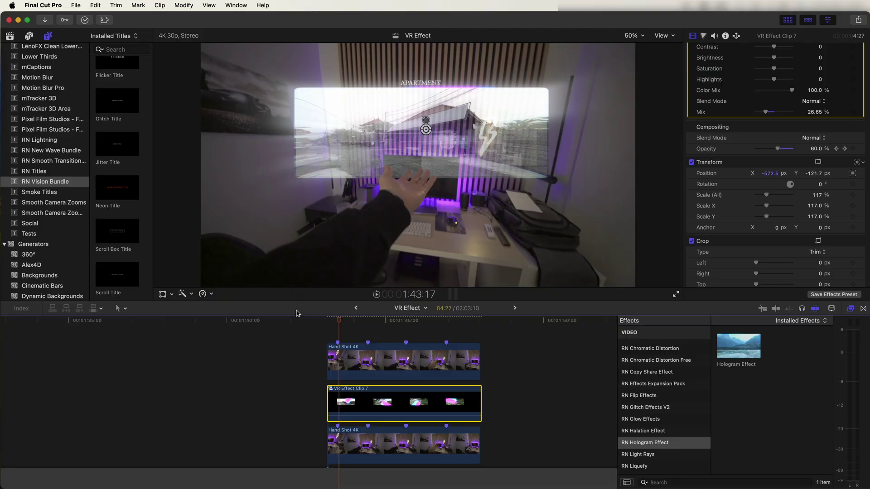
scroll(662, 405, up, 5)
click(662, 405)
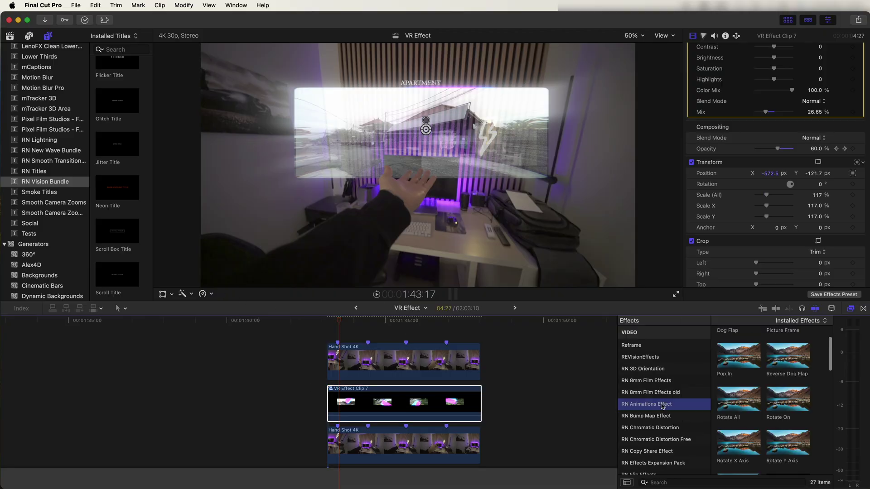
Step: Apply Slide In From the Bottom to VR Effect Clip 7 with a -762 px start value and preview it
scroll(761, 403, down, 10)
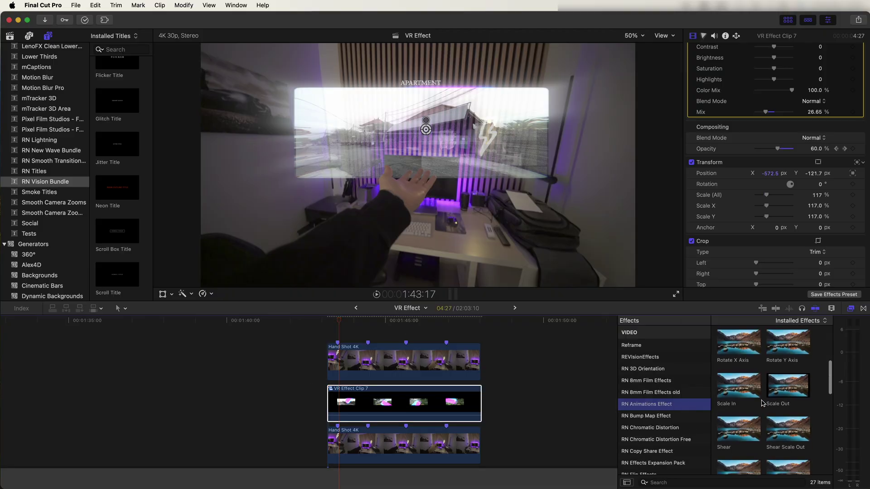
drag(739, 367, 361, 403)
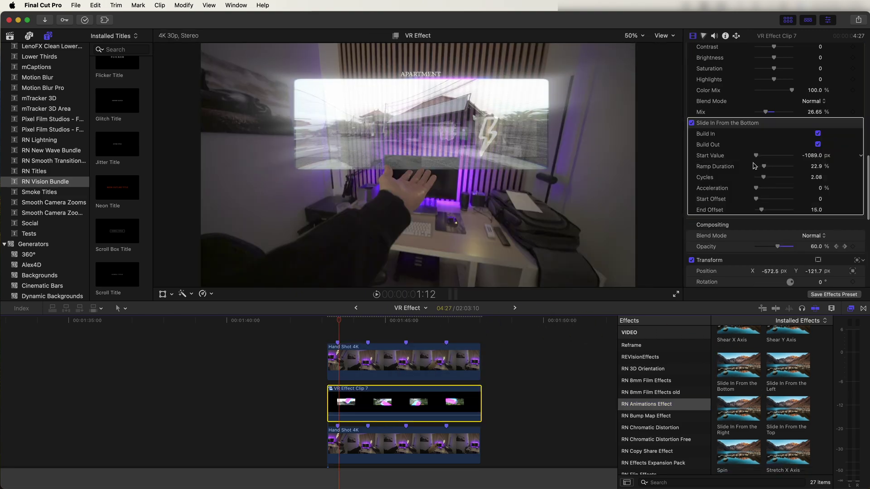
drag(812, 157, 813, 158)
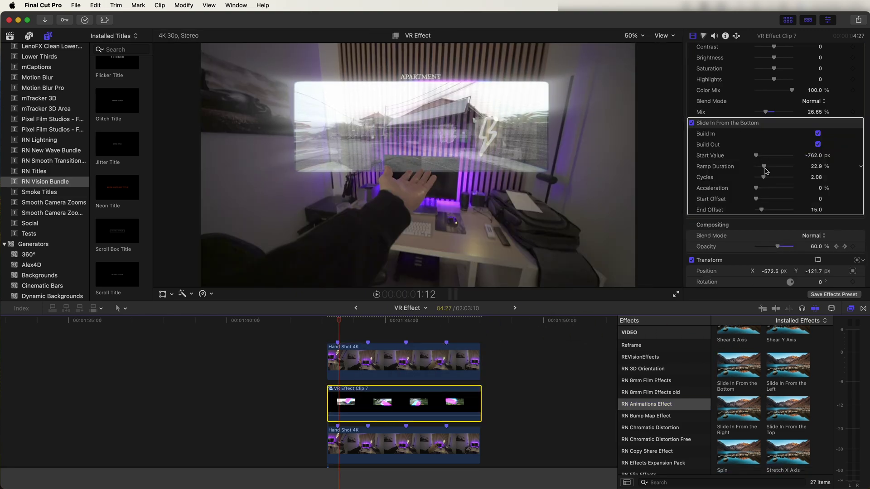
key(space)
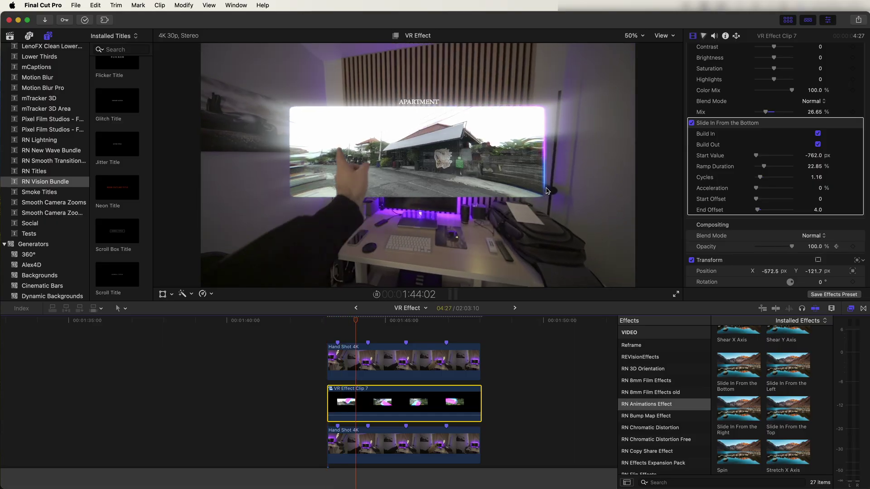
key(space)
scroll(392, 436, down, 1)
click(392, 435)
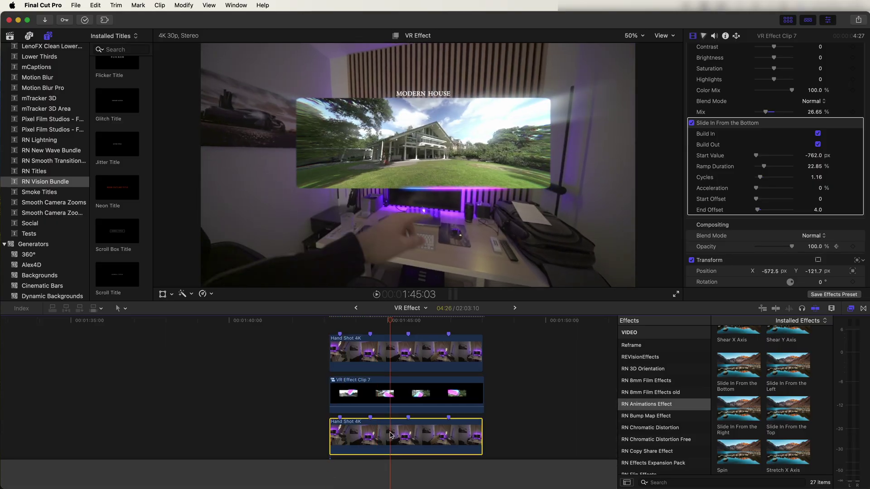
Step: Darken the lower Hand Shot 4K in the Color Board, lowering exposure and keyframing shadows to -38%
click(388, 322)
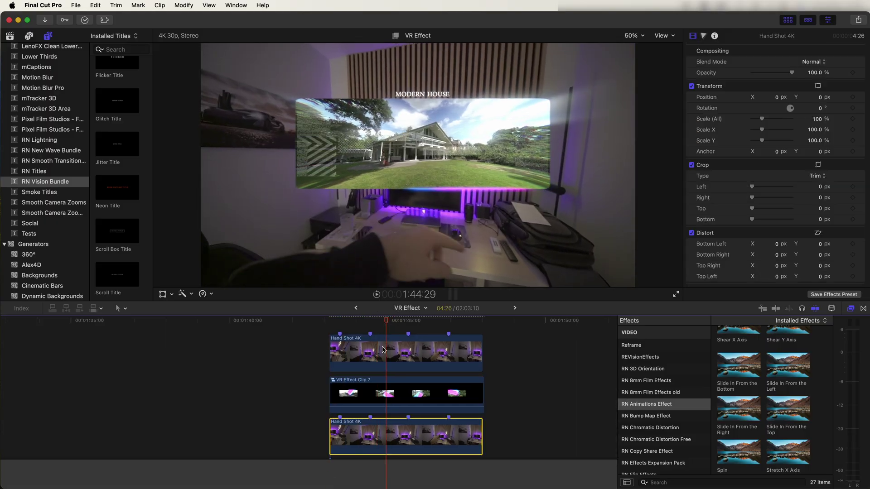
drag(385, 323, 330, 324)
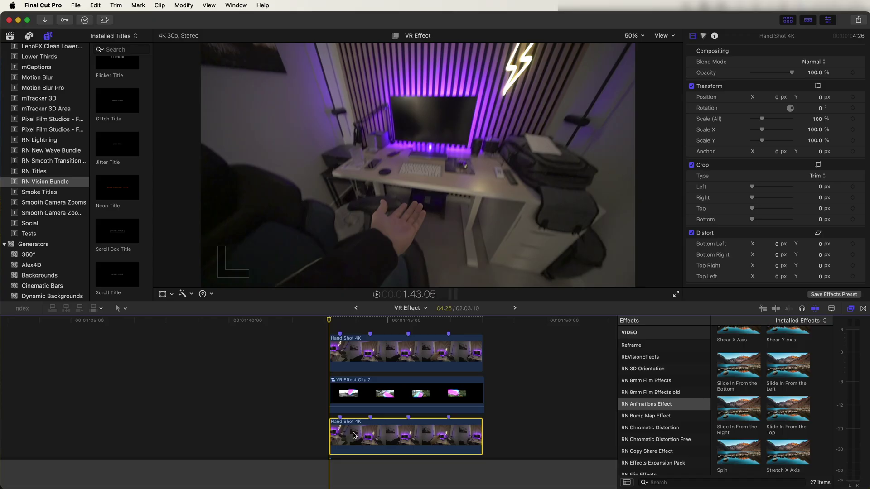
click(703, 36)
drag(701, 130, 701, 131)
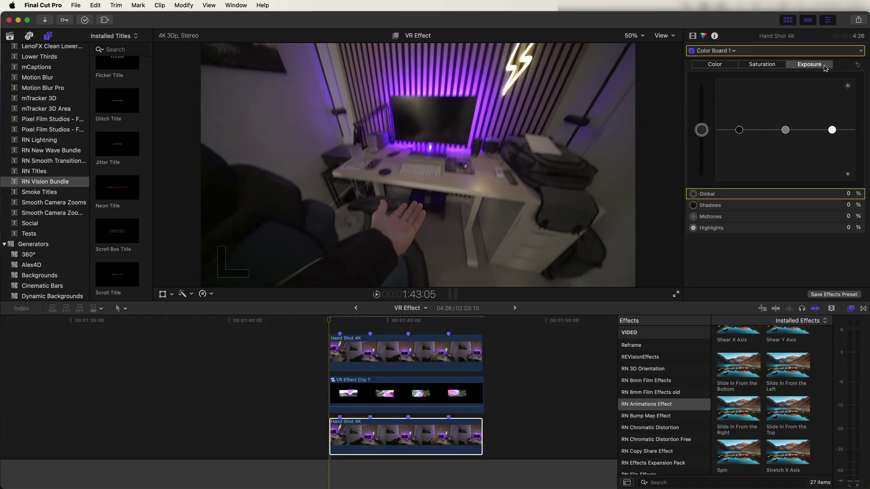
drag(742, 131, 742, 133)
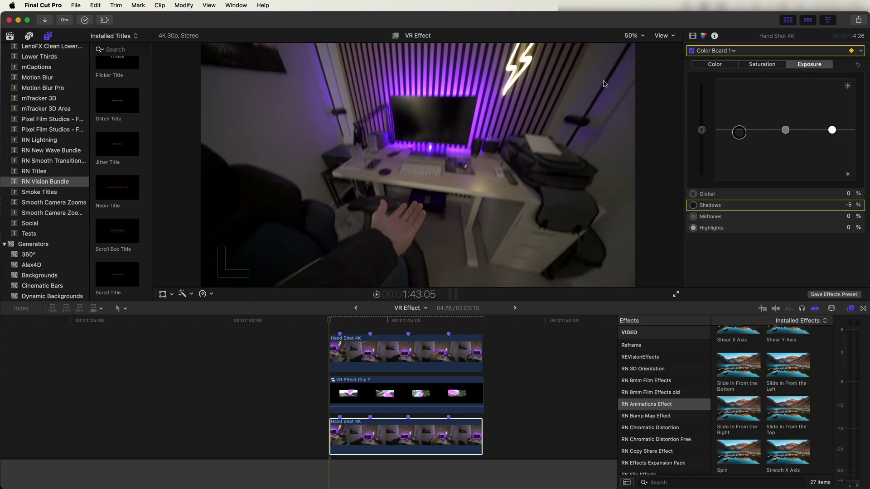
key(space)
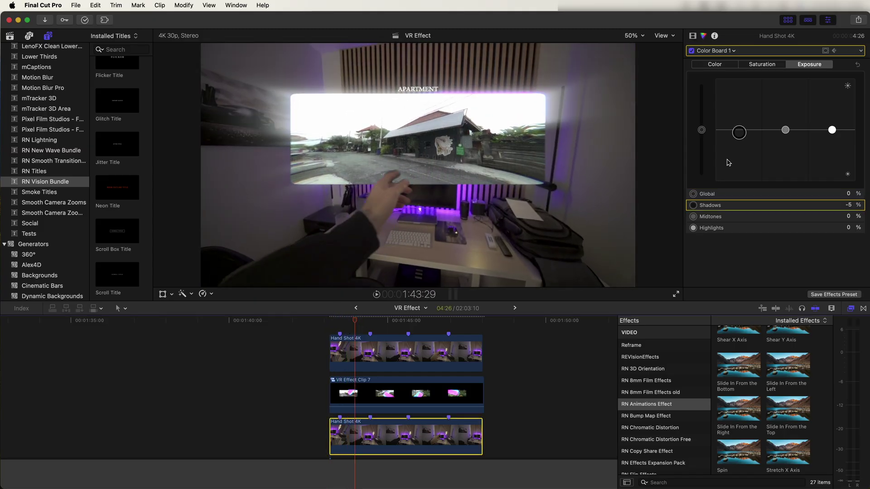
drag(740, 136, 738, 154)
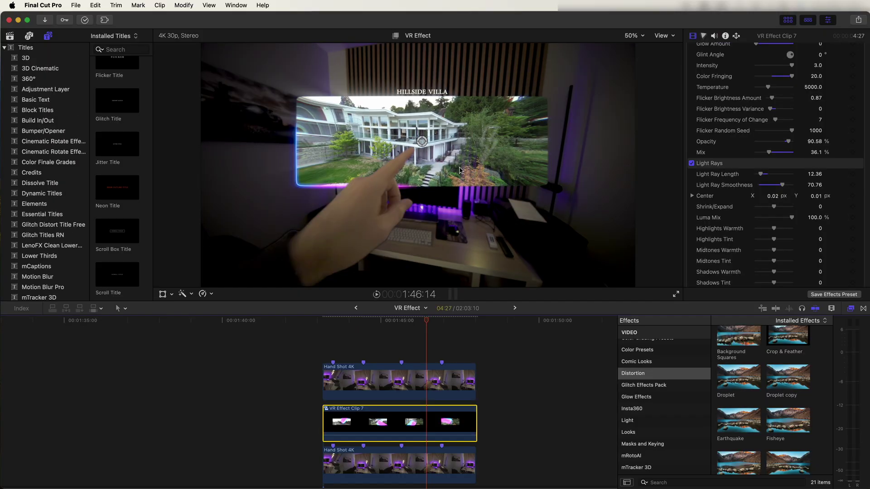
Step: Open the nested clip inside VR Effect Clip 7 and copy the DJI_0061 drone clip
double_click(427, 426)
scroll(103, 402, up, 4)
double_click(102, 402)
click(134, 397)
key(super+c)
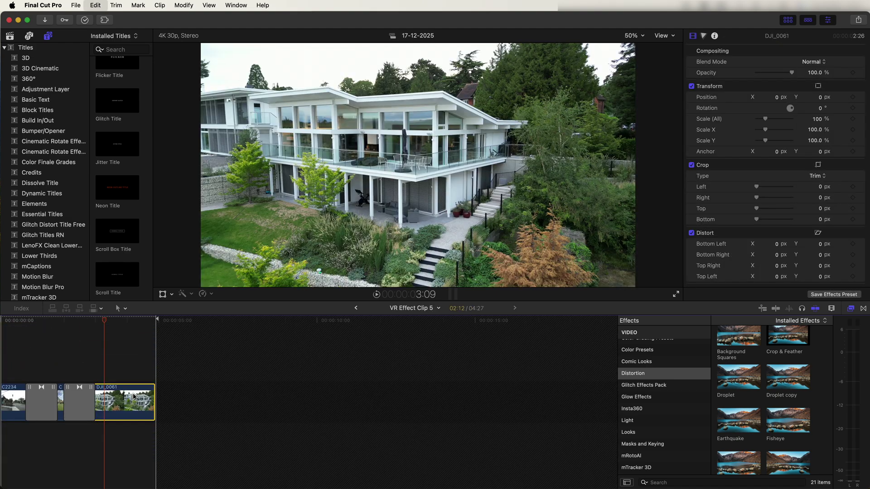
Step: Paste DJI_0061 into the main VR Effect timeline above the hand-shot clips near their end
click(354, 308)
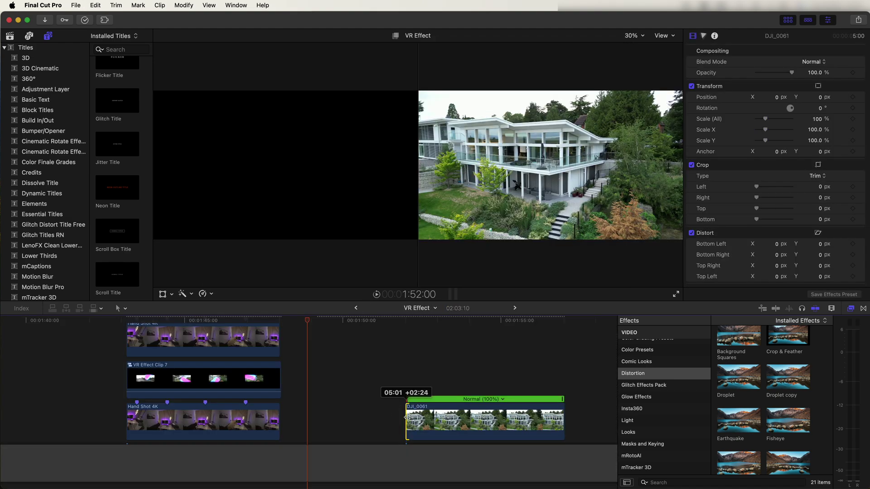
drag(408, 418, 408, 418)
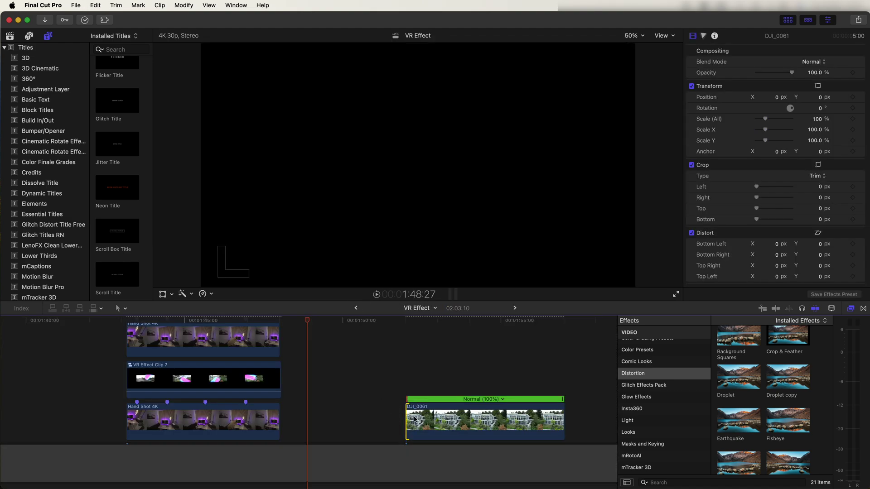
scroll(415, 420, left, 3)
drag(506, 429, 353, 399)
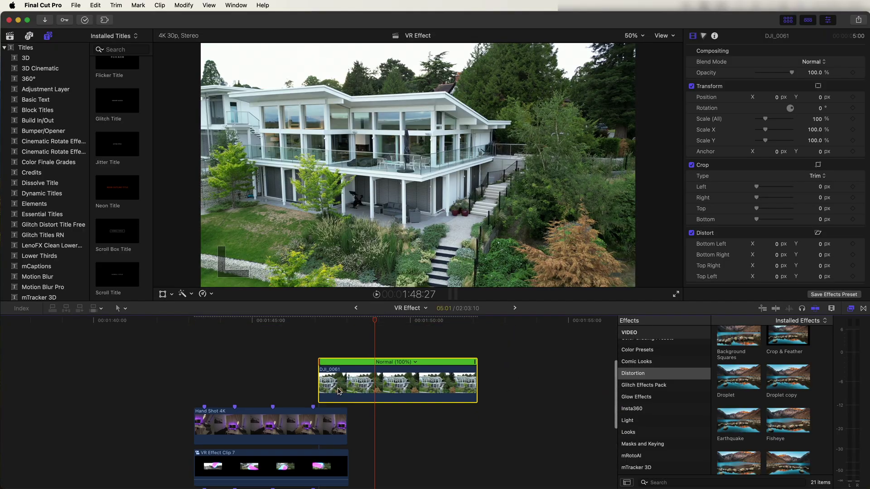
scroll(399, 335, left, 3)
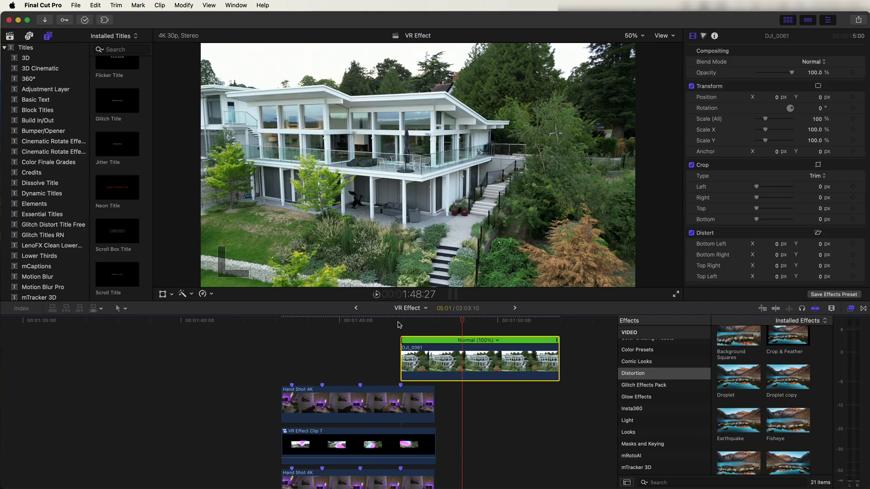
click(395, 321)
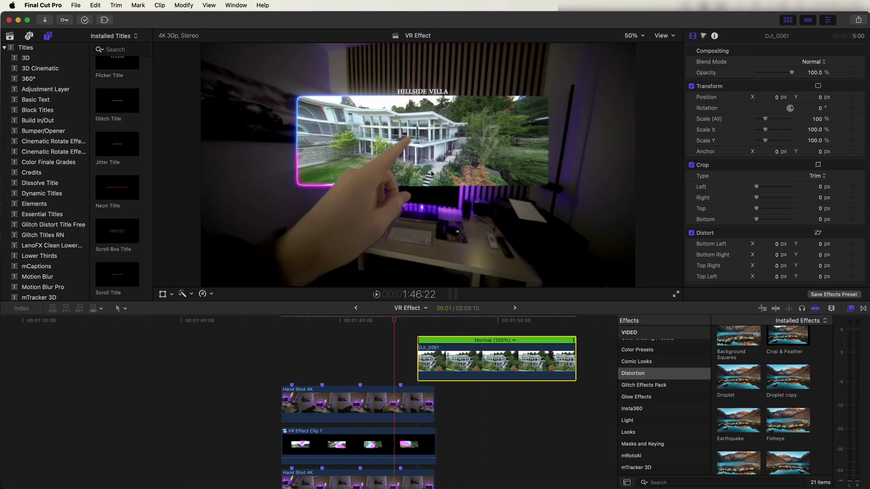
drag(395, 321, 400, 322)
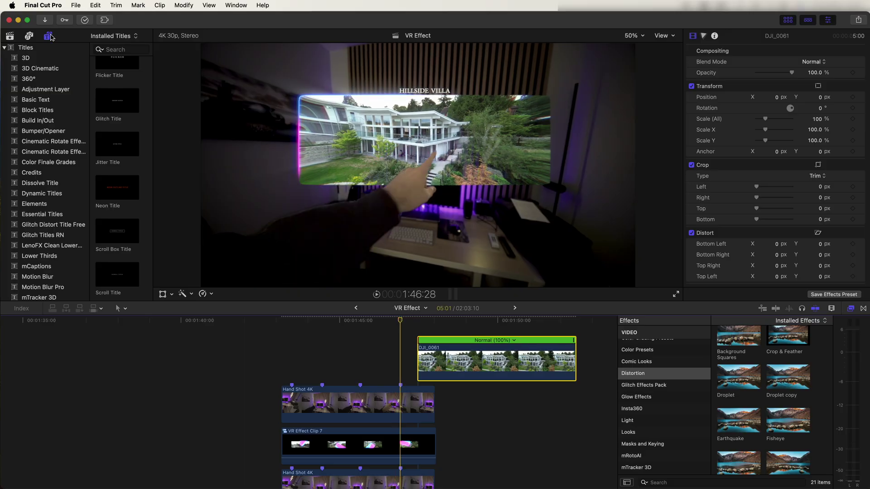
Step: Add the Smooth Camera Zooms 'Zoom In' title above the hand shot, centred on the screen, Zoom Amount ~33
scroll(41, 182, down, 10)
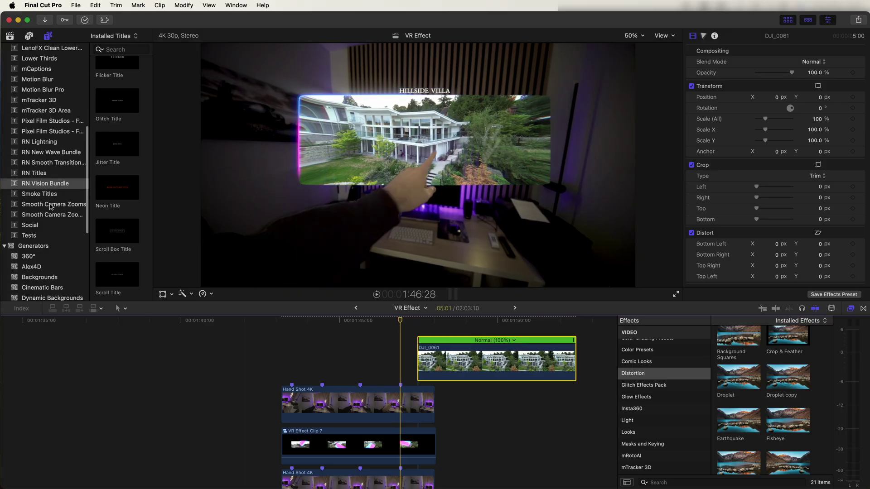
click(40, 202)
click(54, 214)
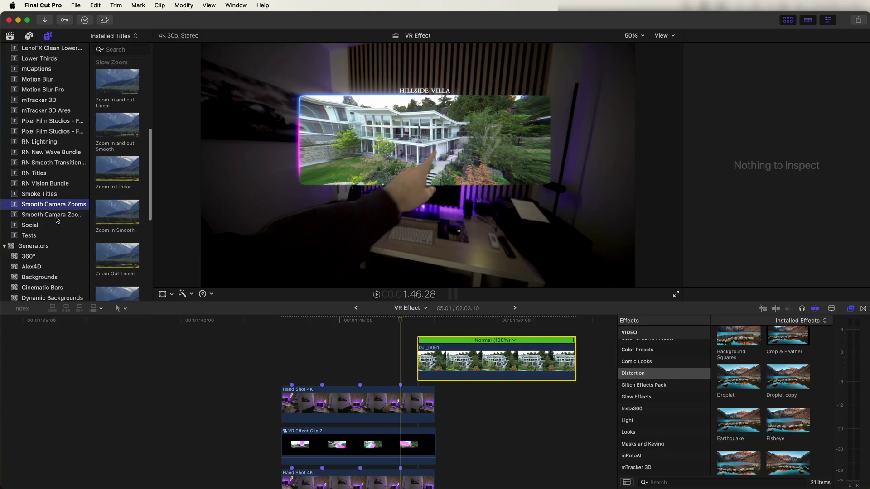
drag(117, 169, 390, 377)
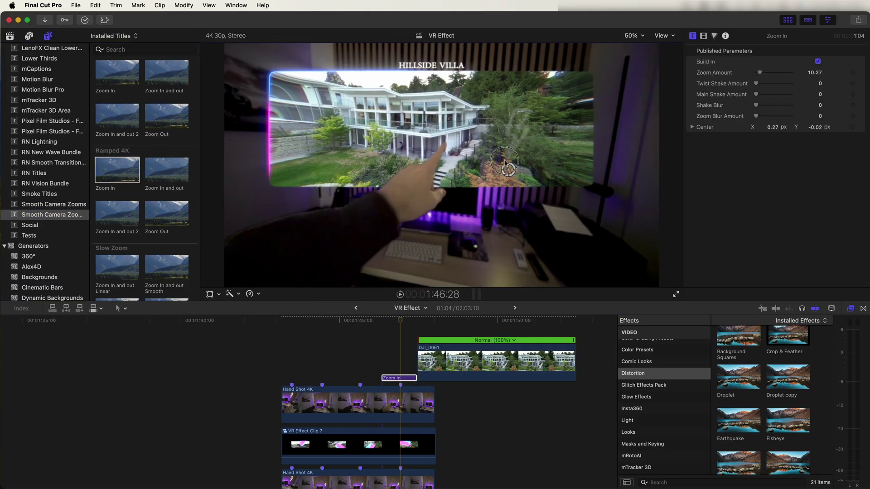
drag(443, 127, 442, 114)
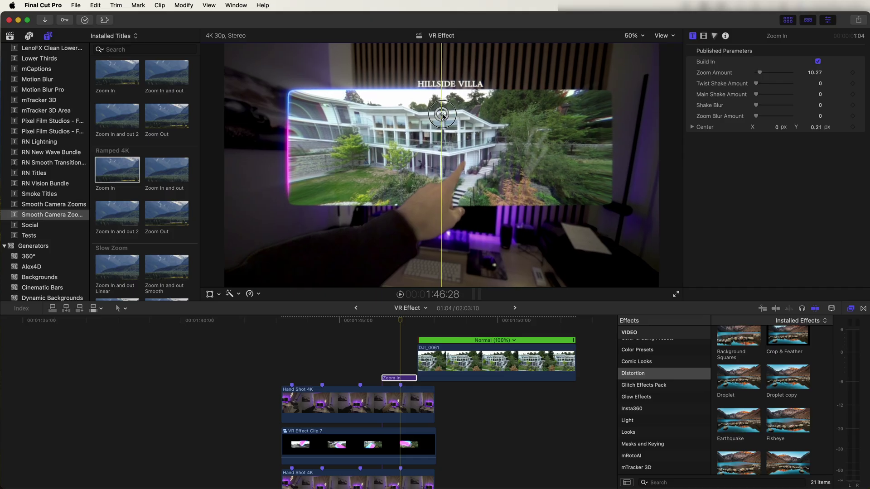
drag(719, 88, 687, 33)
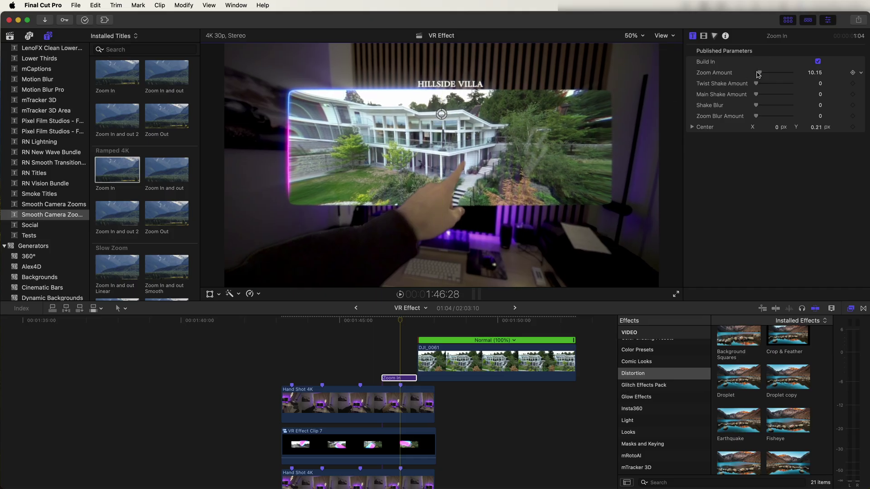
drag(763, 75, 768, 73)
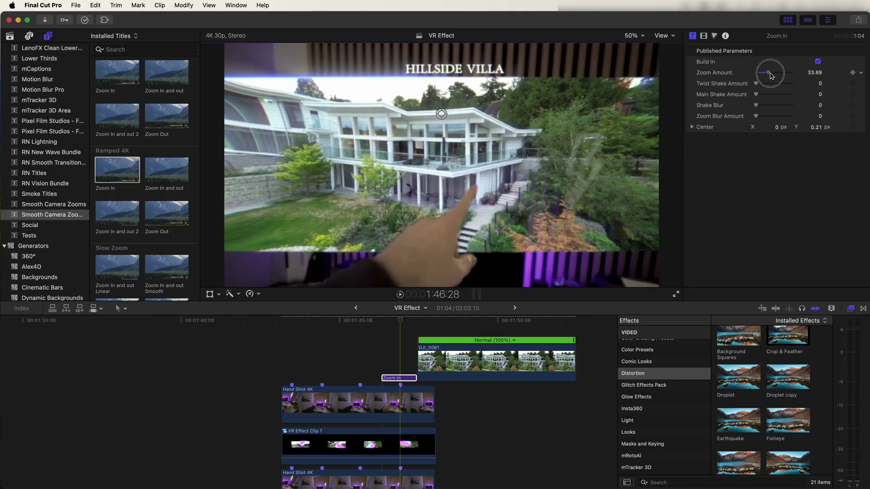
Step: Preview the zoom and line DJI_0061 up to start at 1:47:03
key(space)
click(406, 320)
mouse_move(433, 364)
mouse_down()
mouse_move(433, 354)
mouse_move(422, 353)
mouse_up()
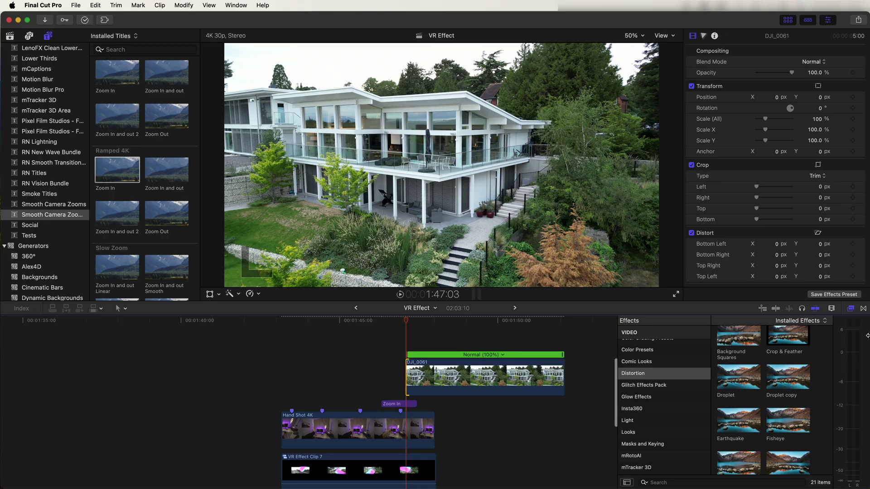
Step: Add a lengthened Flash Hit Shake transition from RN Shake Transitions to DJI_0061's start, then replay the lead-in
click(863, 308)
scroll(659, 398, down, 5)
click(665, 407)
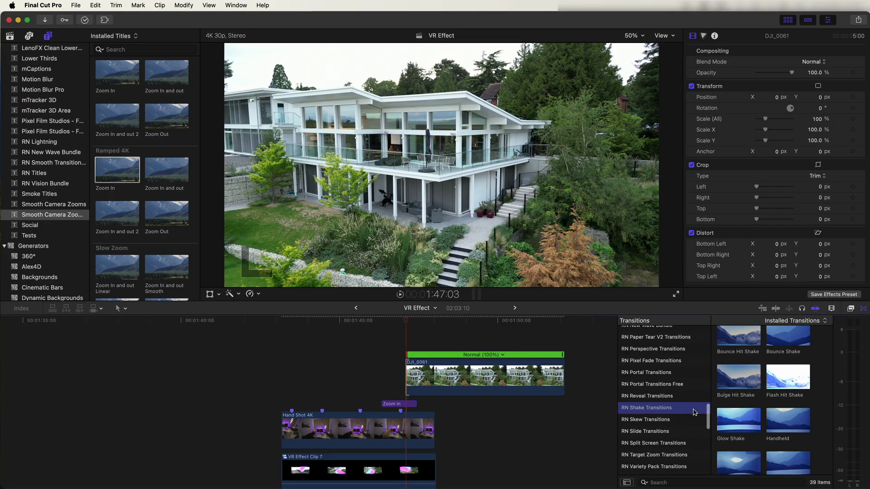
double_click(784, 393)
drag(406, 362, 393, 363)
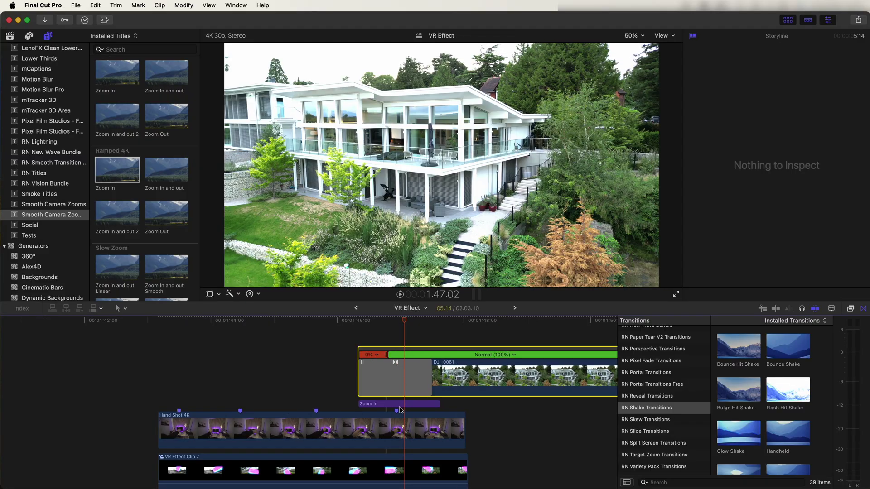
click(398, 410)
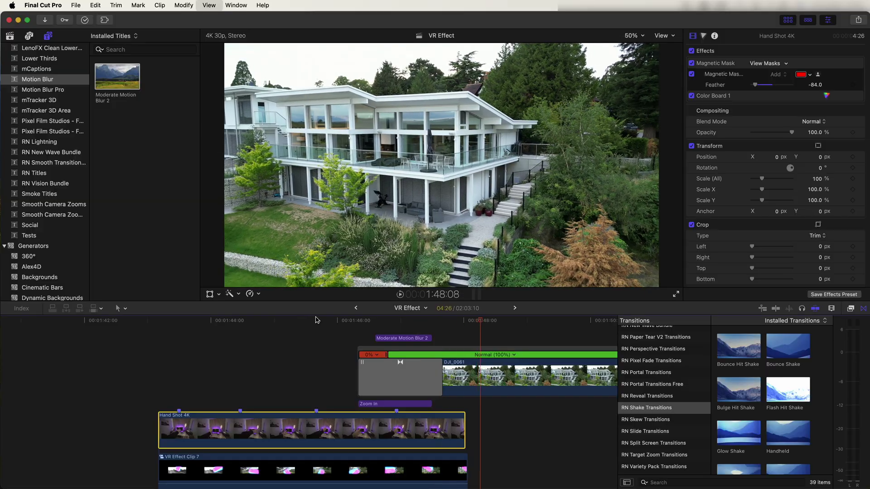
click(303, 320)
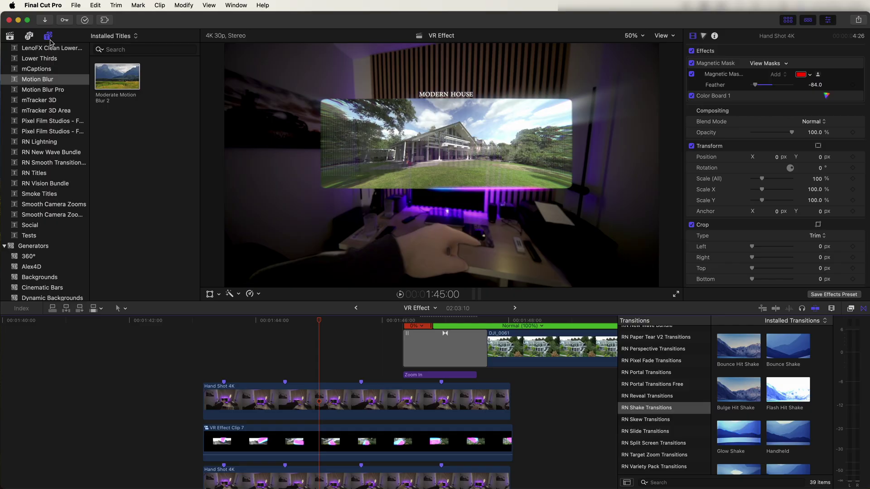
Step: Place the Alloy Dynamic Backgrounds generator in the timeline below VR Effect Clip 7
scroll(58, 149, down, 6)
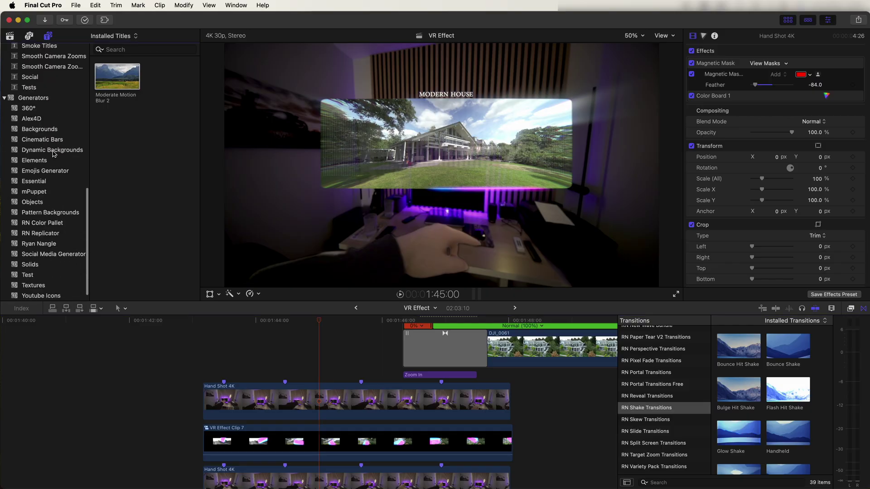
click(54, 154)
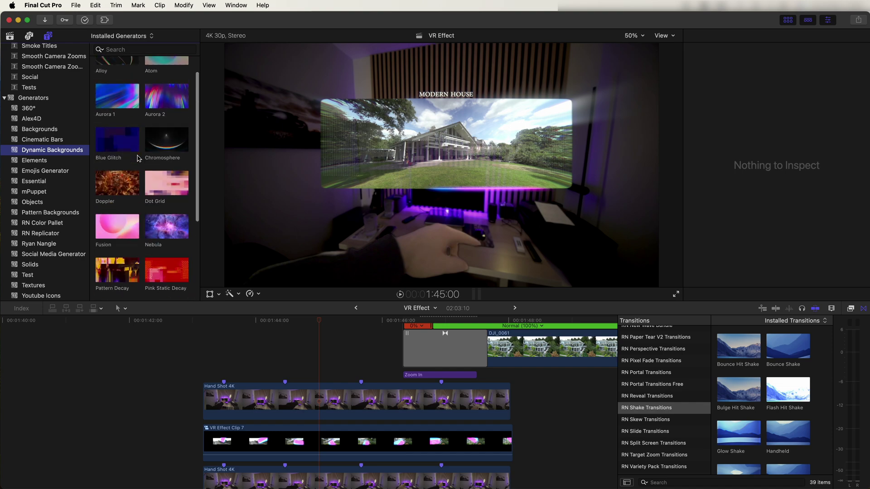
scroll(129, 126, up, 1)
drag(116, 78, 211, 446)
click(345, 322)
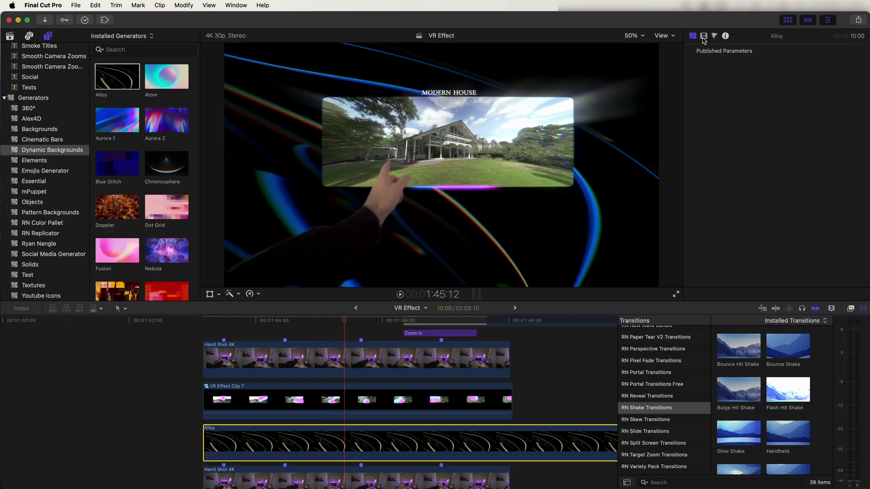
Step: Set Alloy's blend mode to Screen and add a widened Shape Mask feathered to 1045.9
click(703, 36)
click(808, 64)
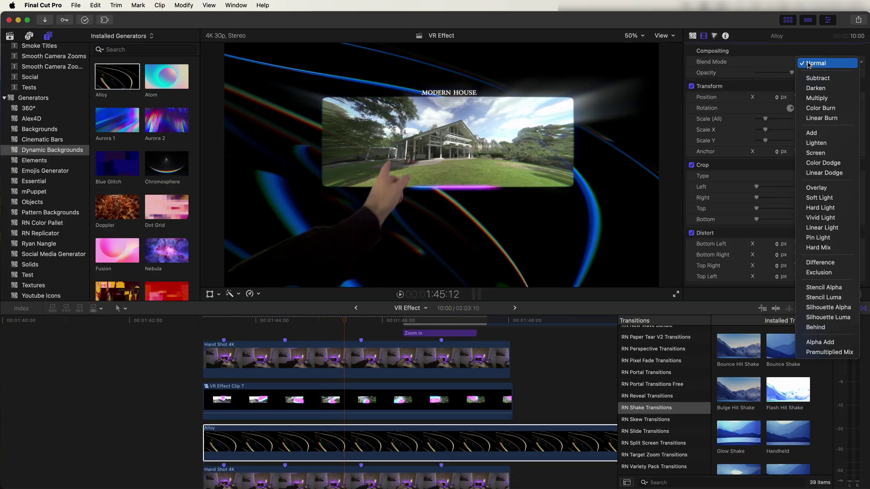
click(817, 150)
drag(738, 446, 318, 442)
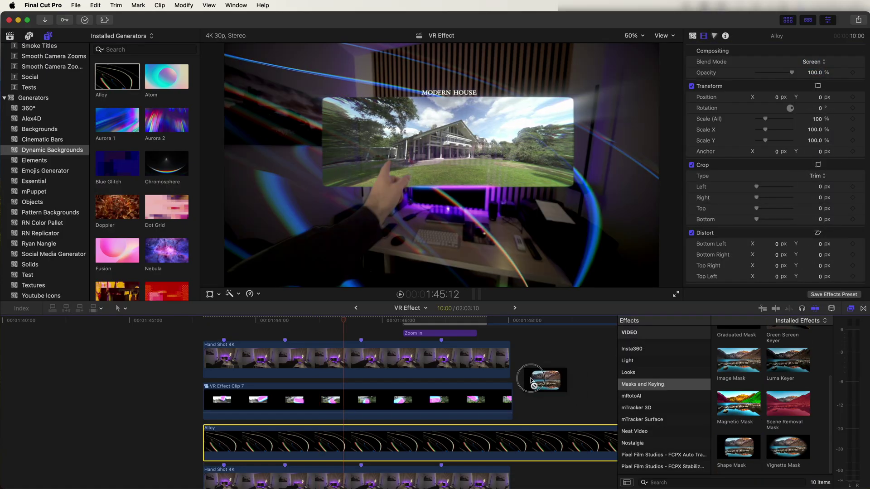
drag(444, 160, 446, 142)
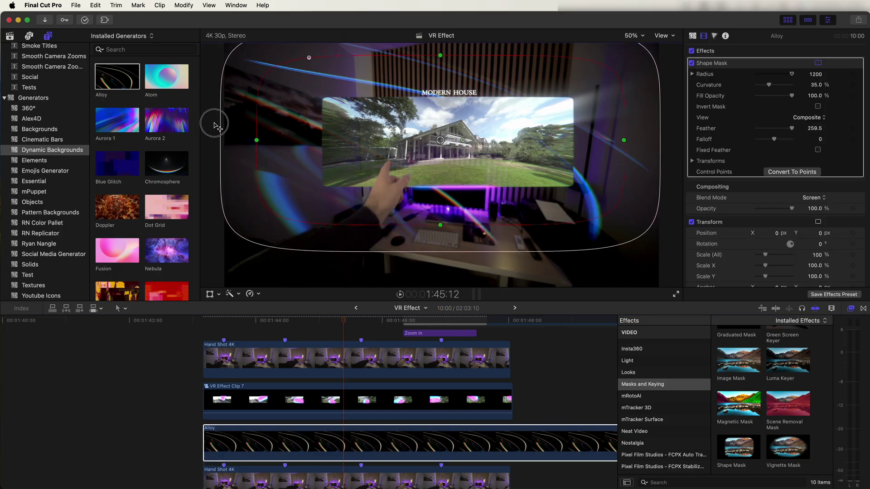
drag(215, 124, 211, 123)
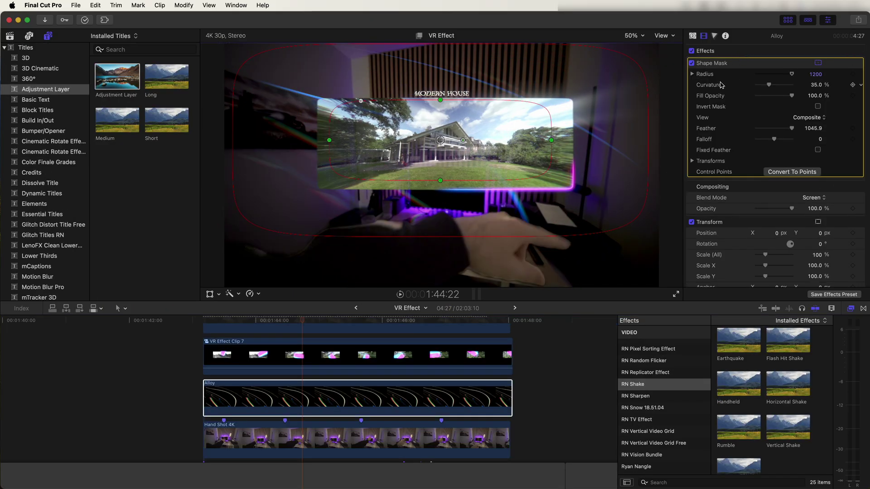
Step: Link the Alloy streaks' position to the Hand Shot 4K object tracker as an offset, then review from 1:44:07
click(210, 294)
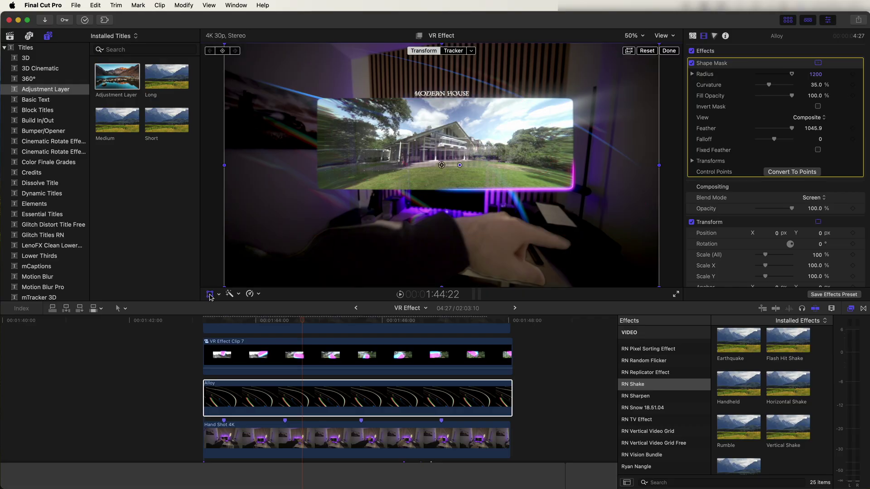
click(471, 52)
click(480, 85)
click(481, 96)
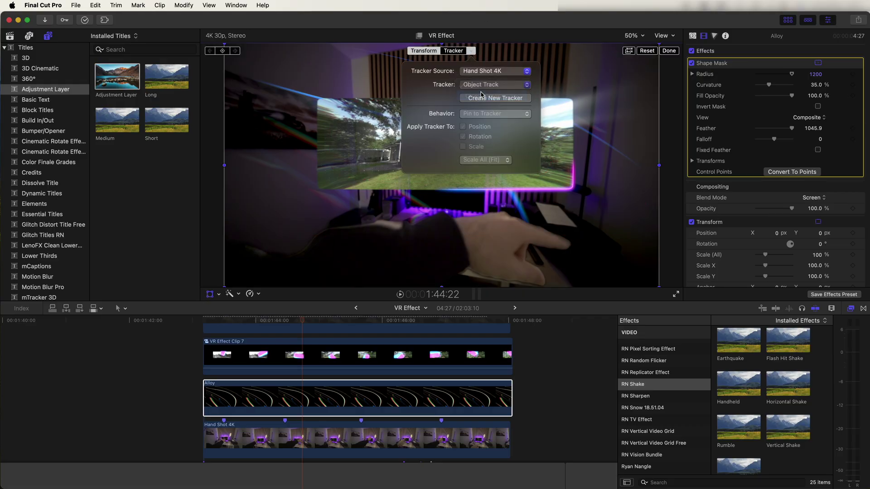
click(464, 137)
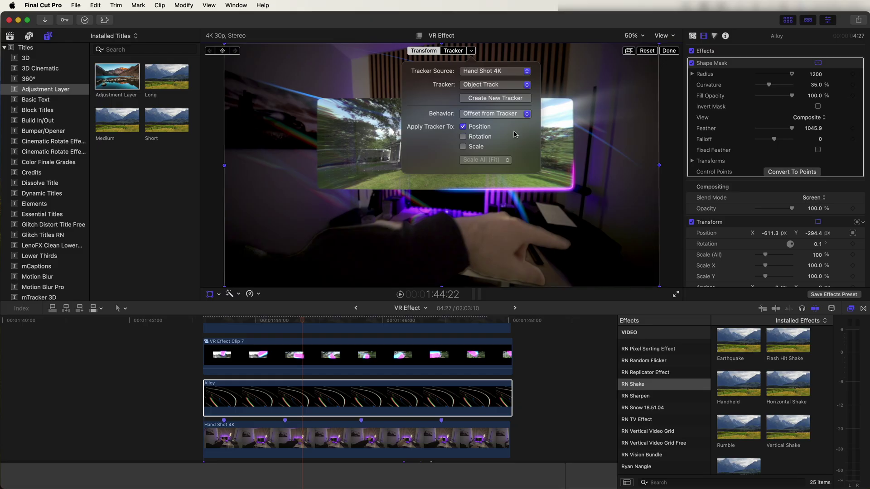
click(667, 53)
click(271, 323)
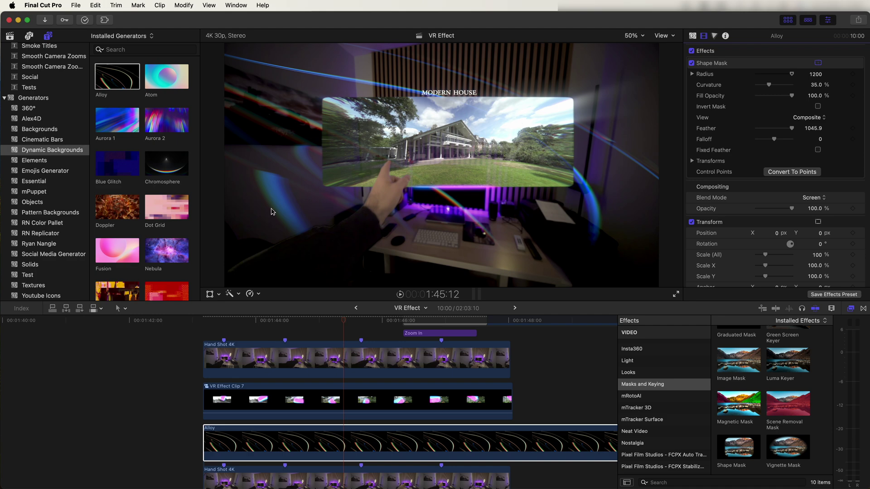
Step: Place an Adjustment Layer title above all clips in the timeline
scroll(68, 98, up, 10)
click(48, 36)
click(49, 35)
click(35, 89)
drag(117, 76, 206, 330)
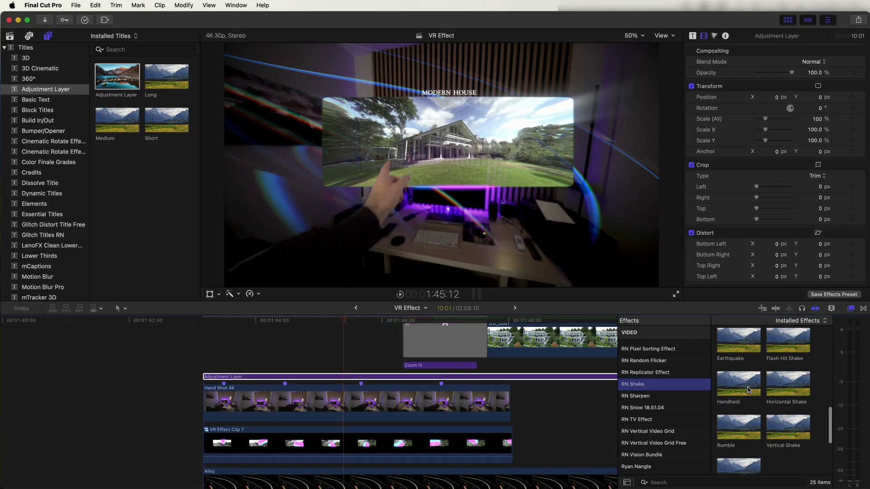
Step: Apply the Handheld effect to the Adjustment Layer with Zoom Amount 0.52 and play the result
drag(741, 385, 333, 377)
drag(754, 133, 752, 132)
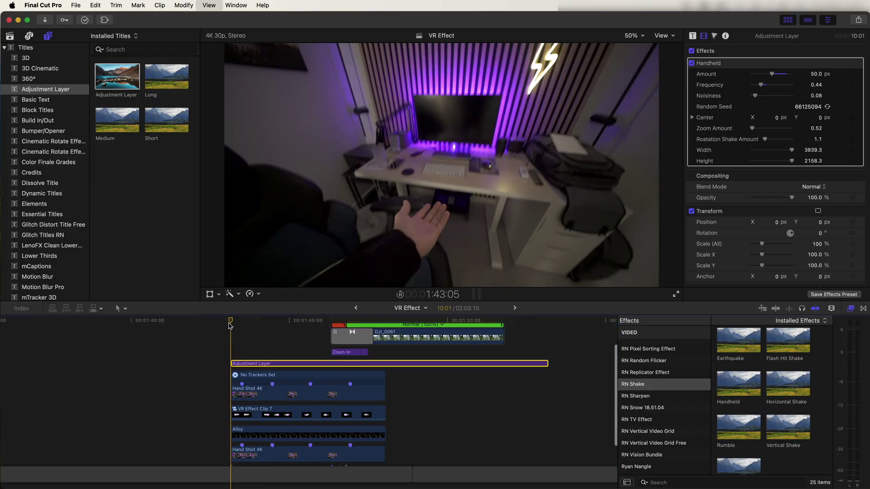
key(space)
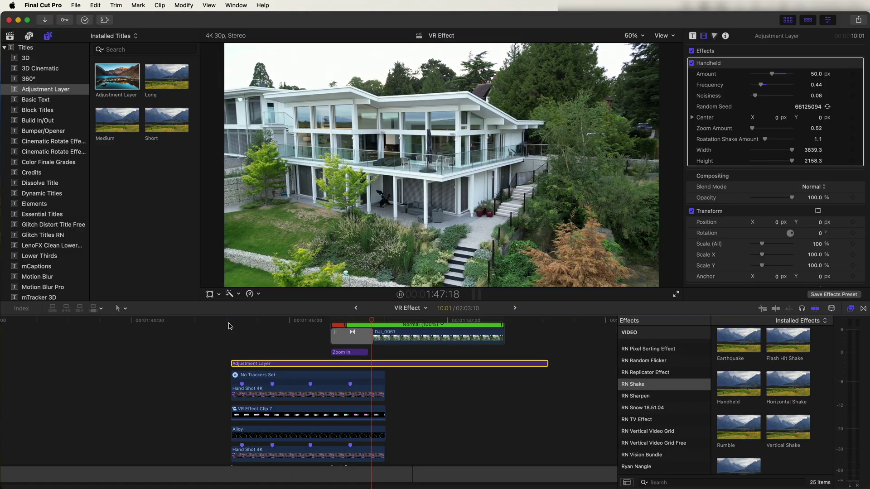
click(229, 325)
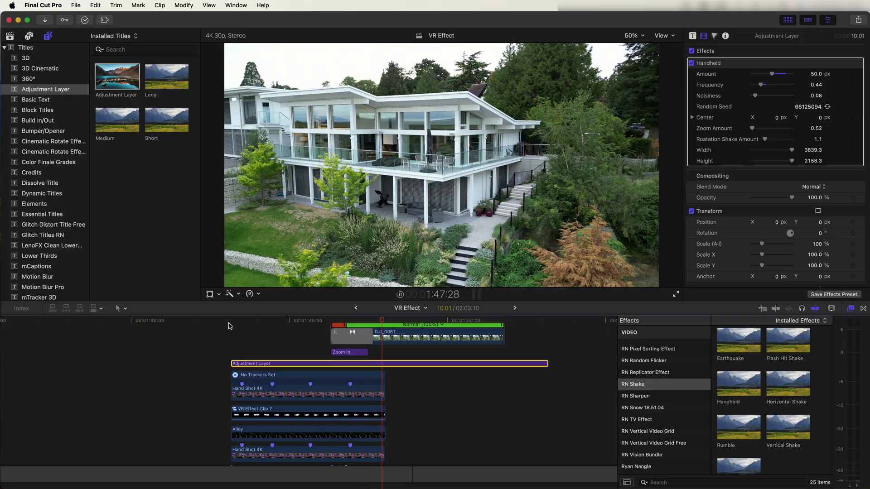
click(229, 322)
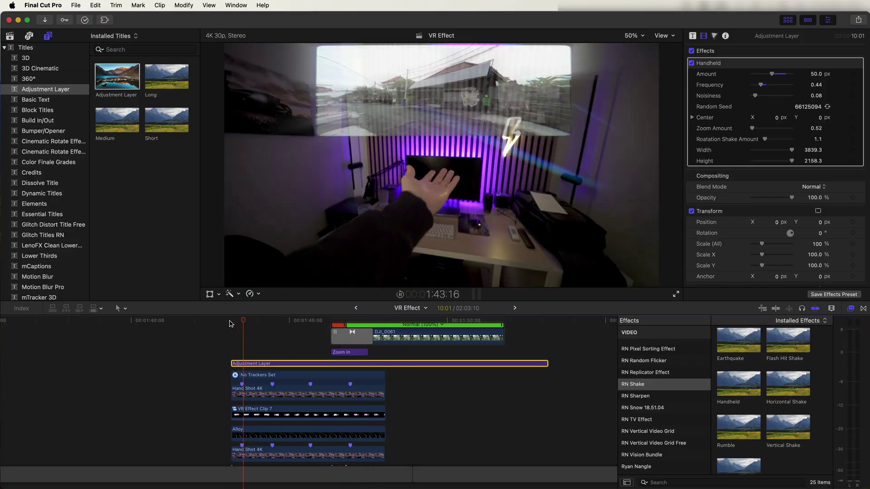